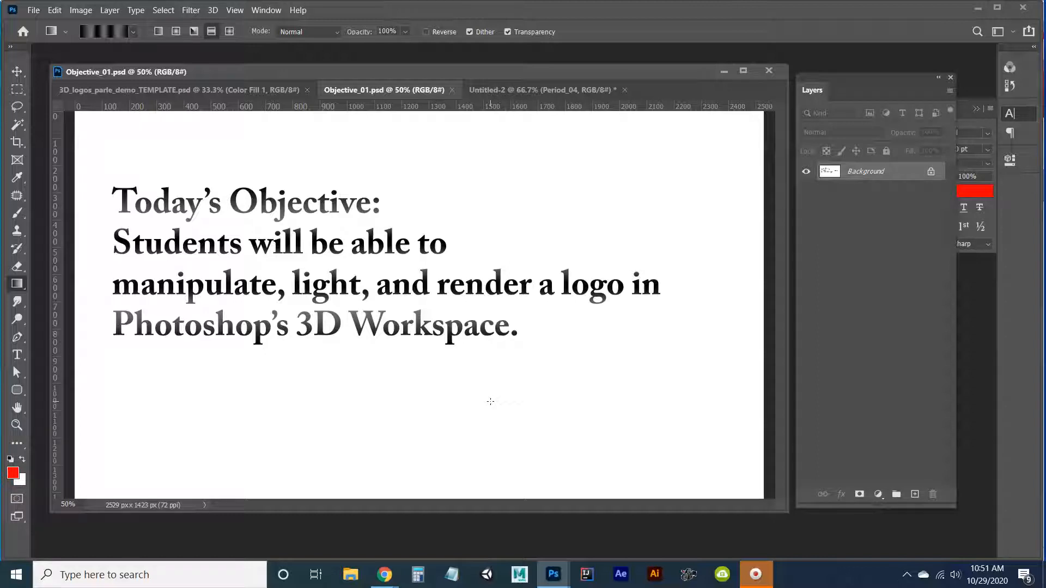
Switch to the 3D logos template document containing the six brand logos on a green fill.
click(496, 398)
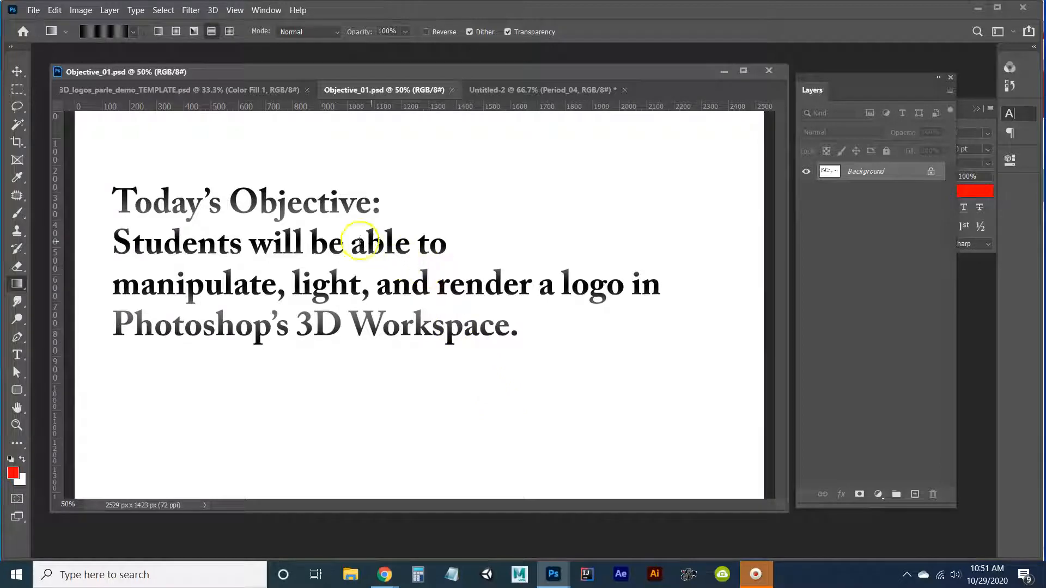
click(243, 92)
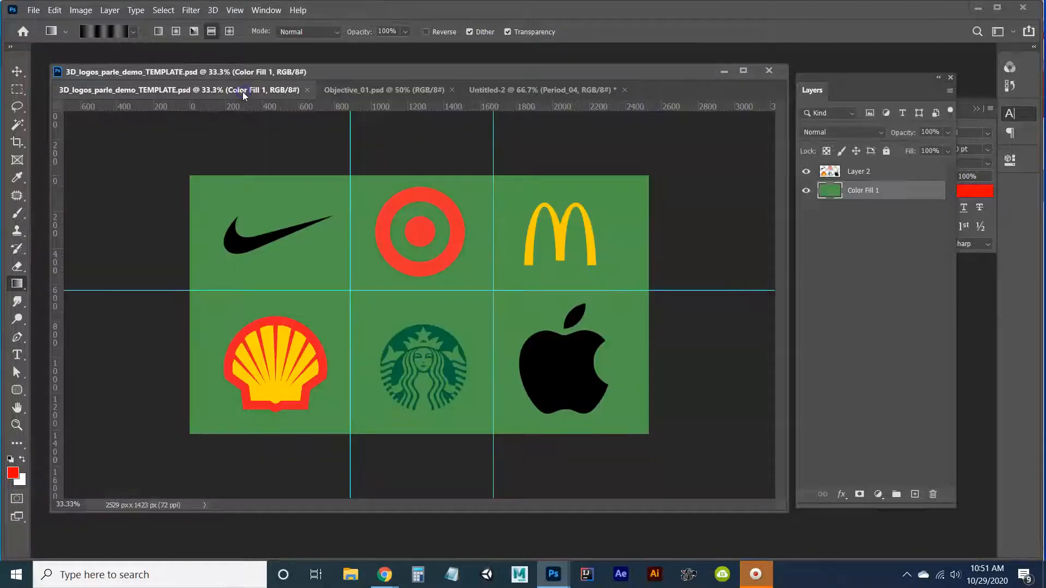
click(250, 123)
Hide the Color Fill 1 layer to view the logos on transparency, show it again, and select it.
click(859, 175)
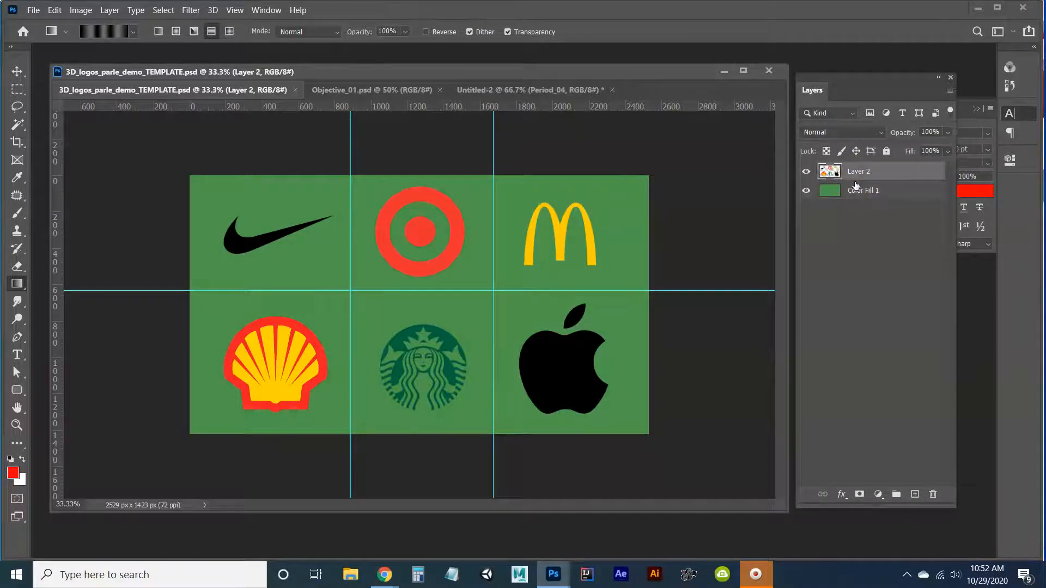
click(808, 190)
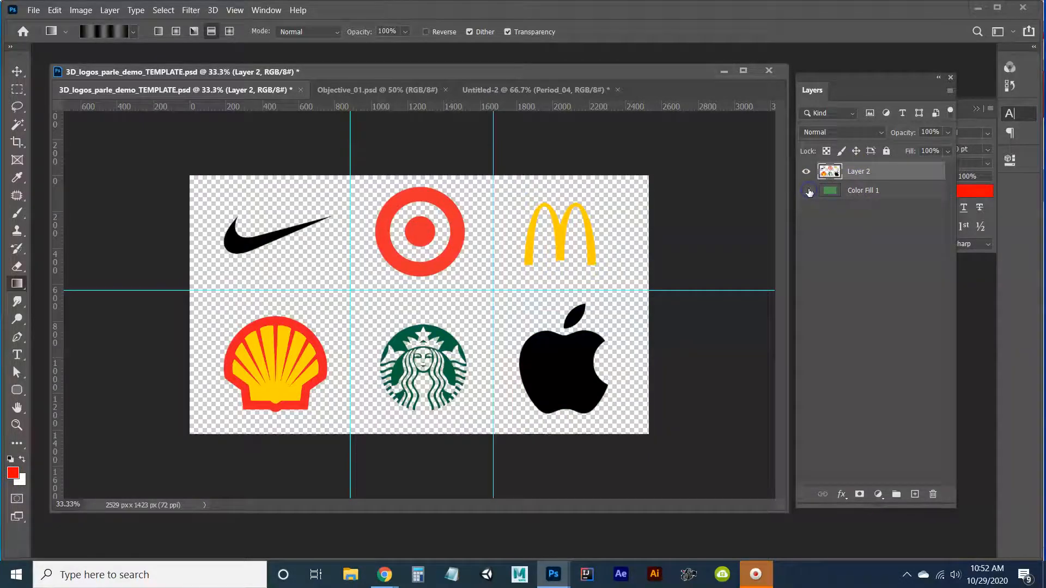
click(808, 191)
click(855, 191)
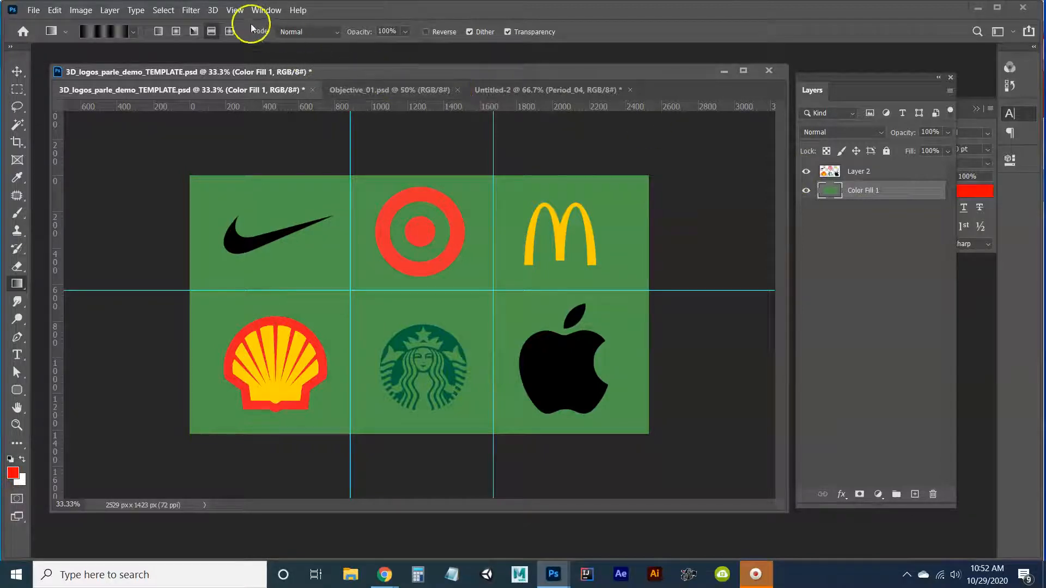
Check which items snapping is enabled for in the Snap To options, without changing them.
click(235, 10)
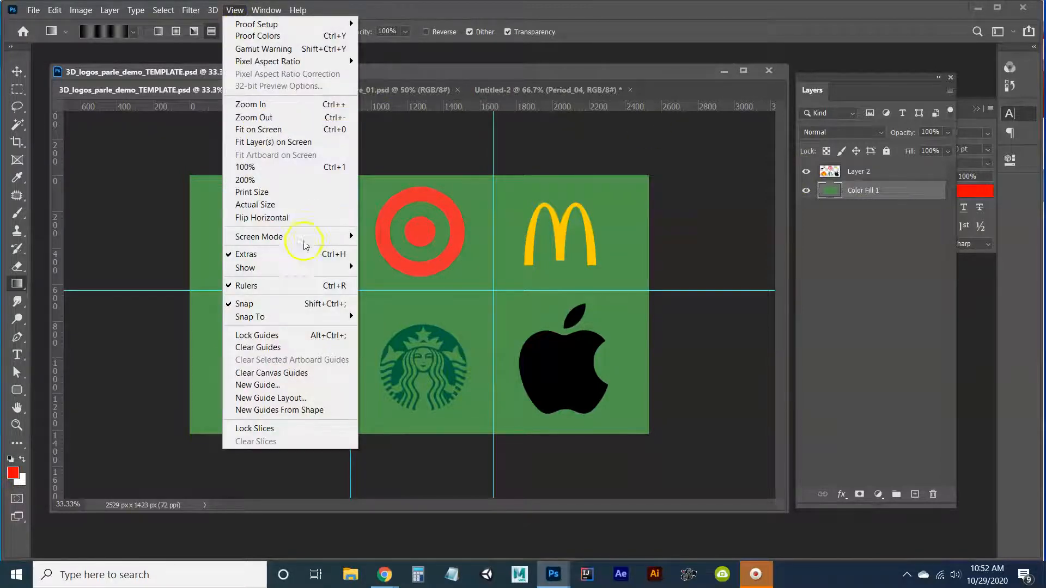
mouse_move(298, 270)
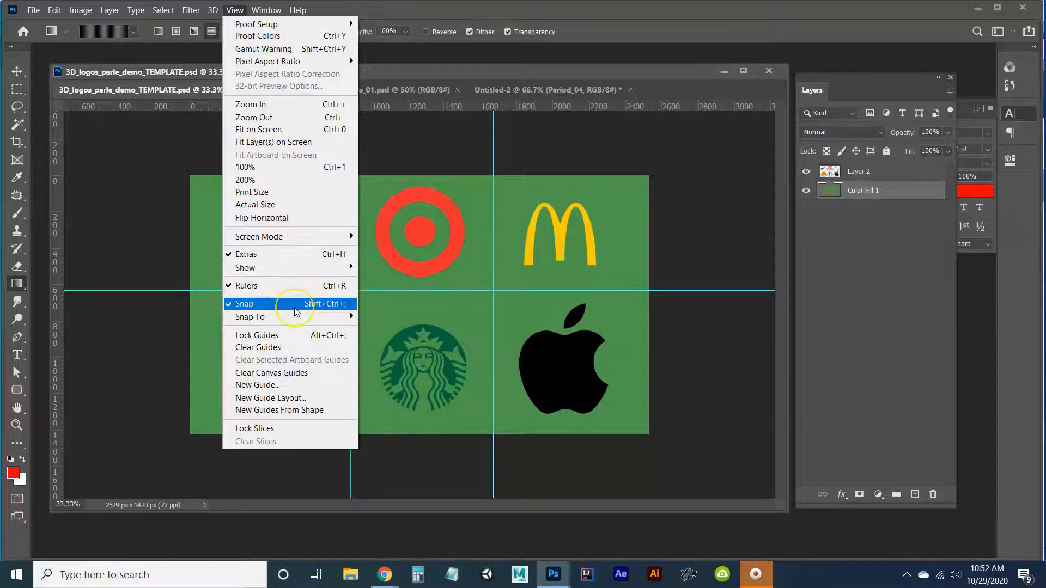
mouse_move(296, 316)
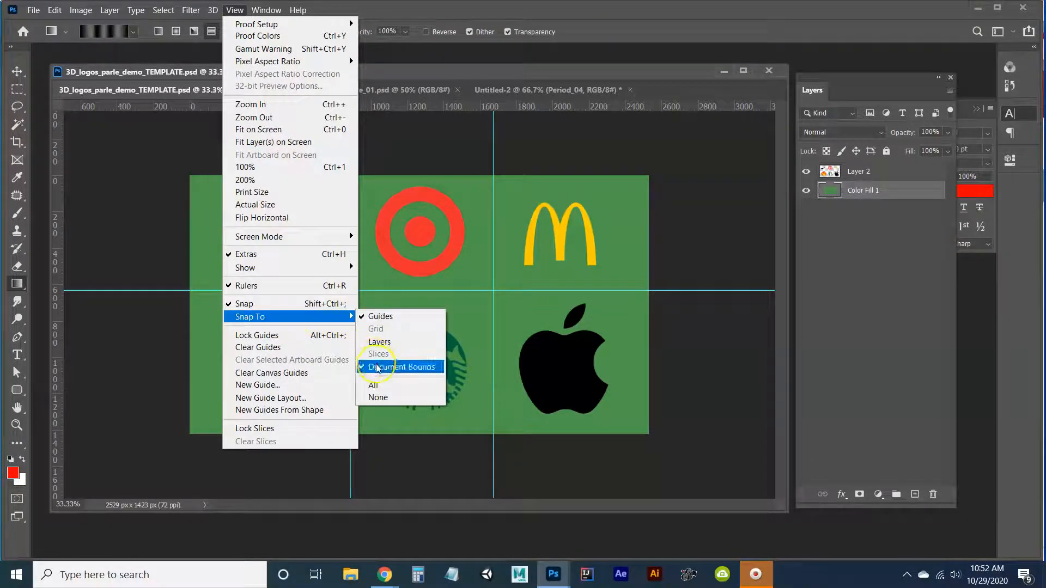
click(520, 76)
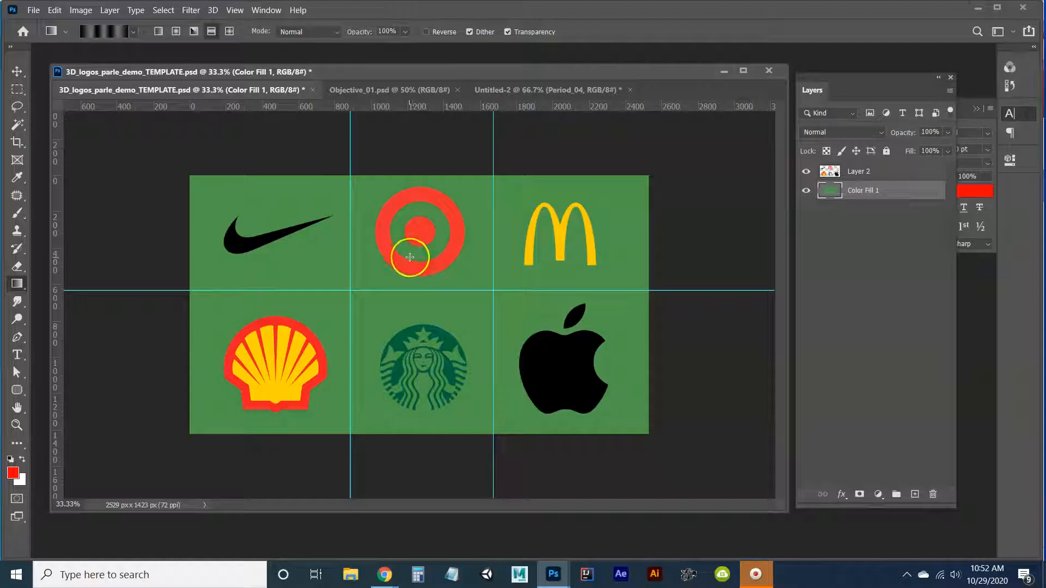
Marquee-select the guide-bounded cell around the Target logo and copy that area from the Color Fill 1 layer.
click(15, 89)
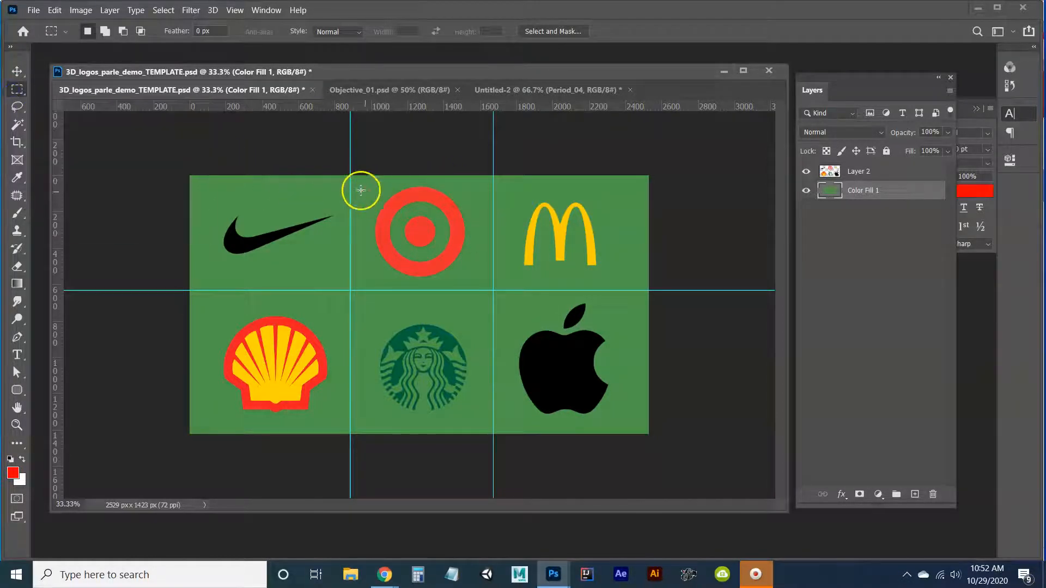
drag(350, 173, 494, 291)
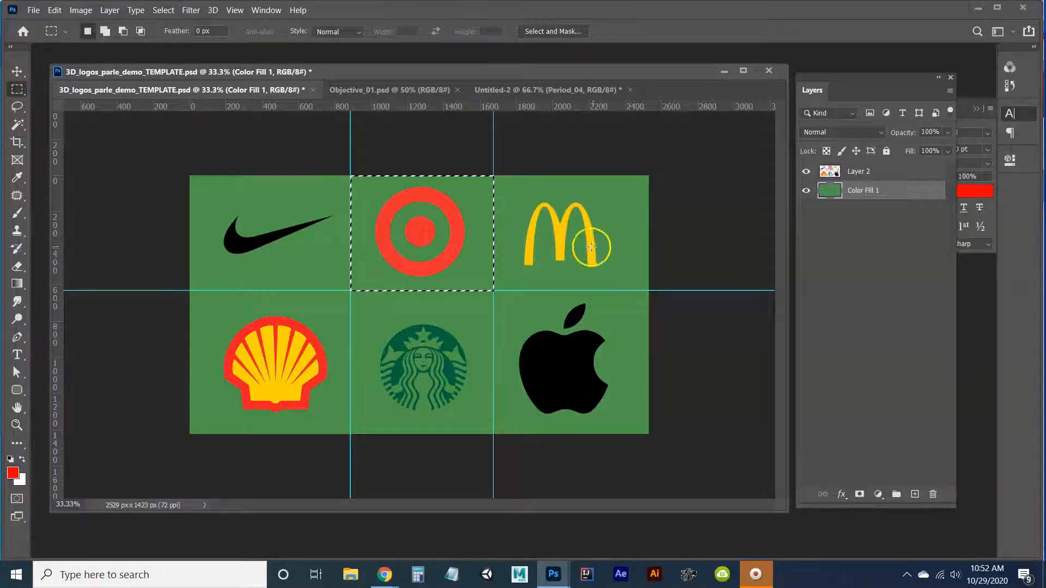
double_click(855, 191)
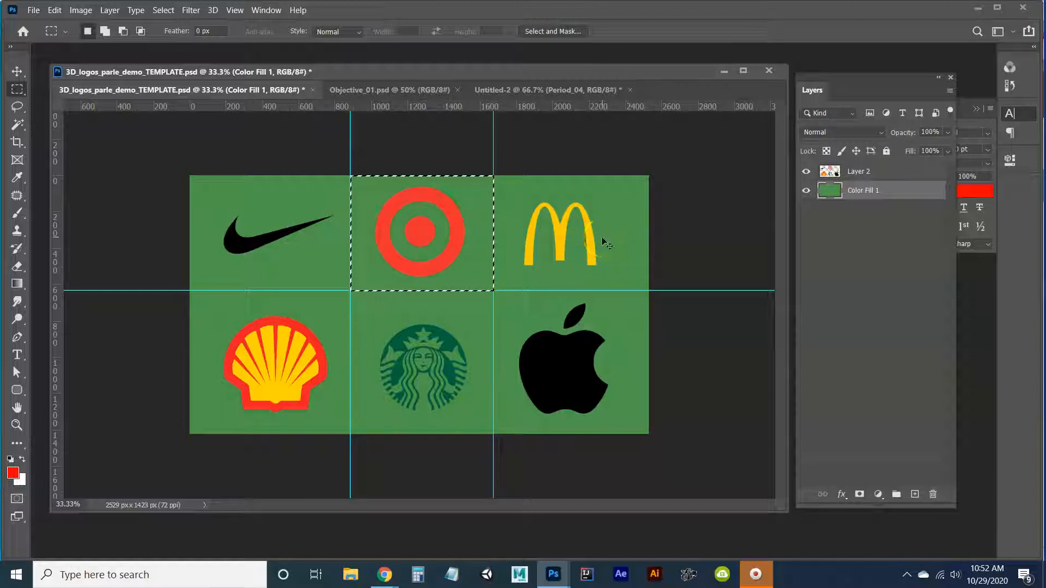
Create a new 788 x 634 px document at 72 ppi from the Clipboard preset and enlarge its window.
key(ctrl+n)
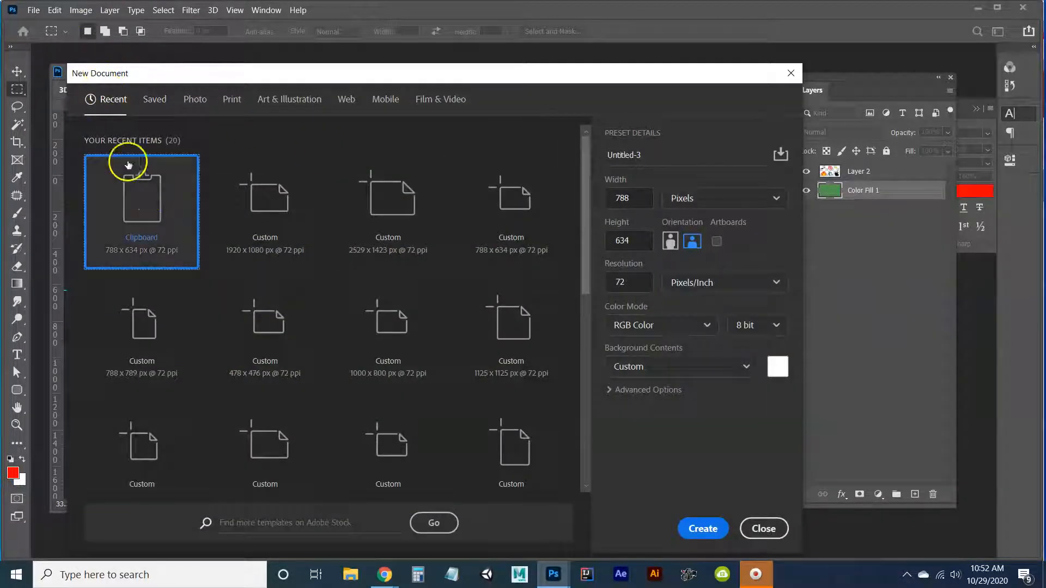
click(702, 525)
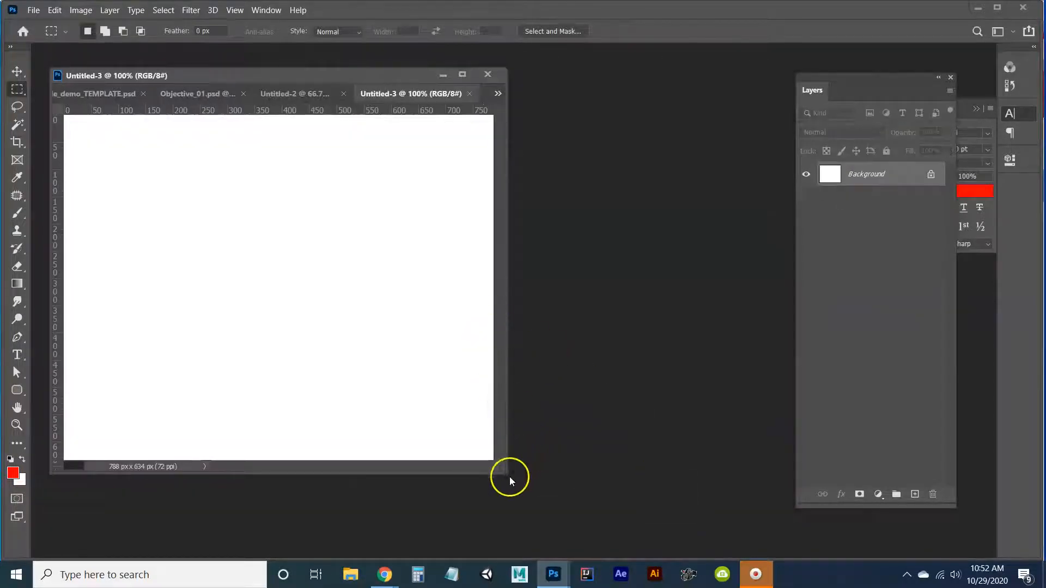
drag(504, 473, 788, 546)
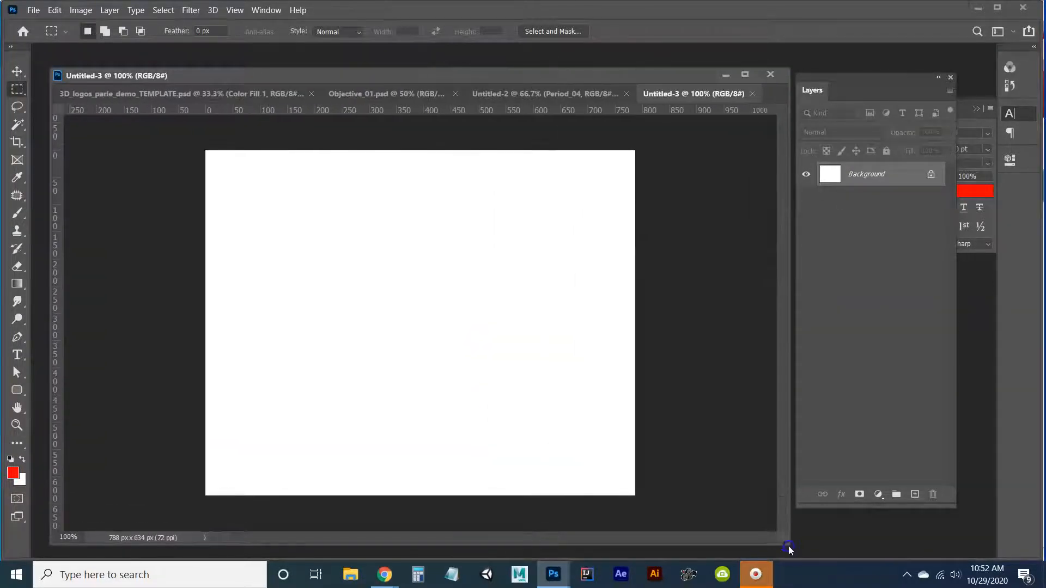
Paste the copied green fill into the new document and merge it down into the background.
key(ctrl+v)
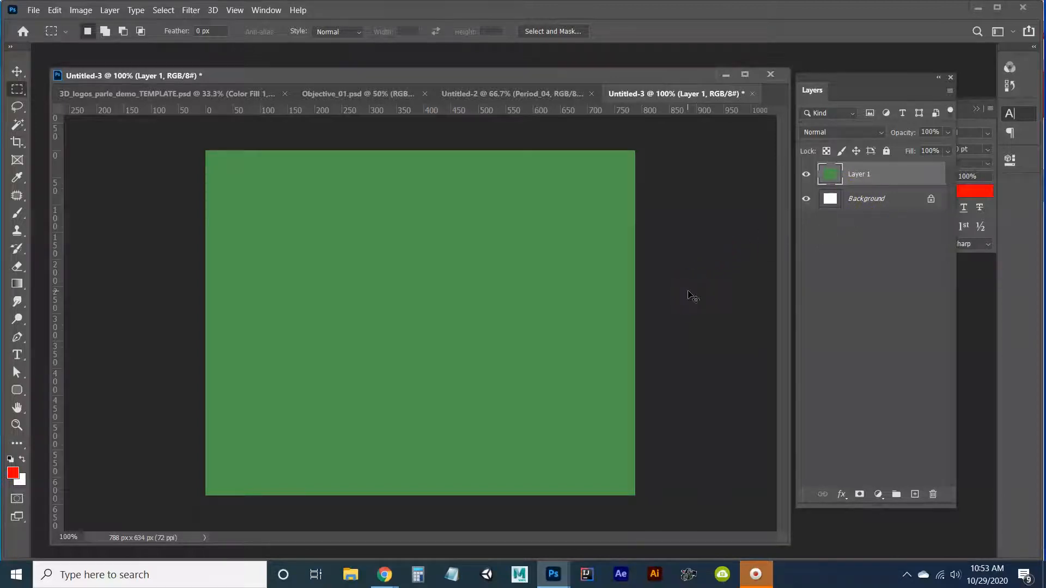
key(ctrl+e)
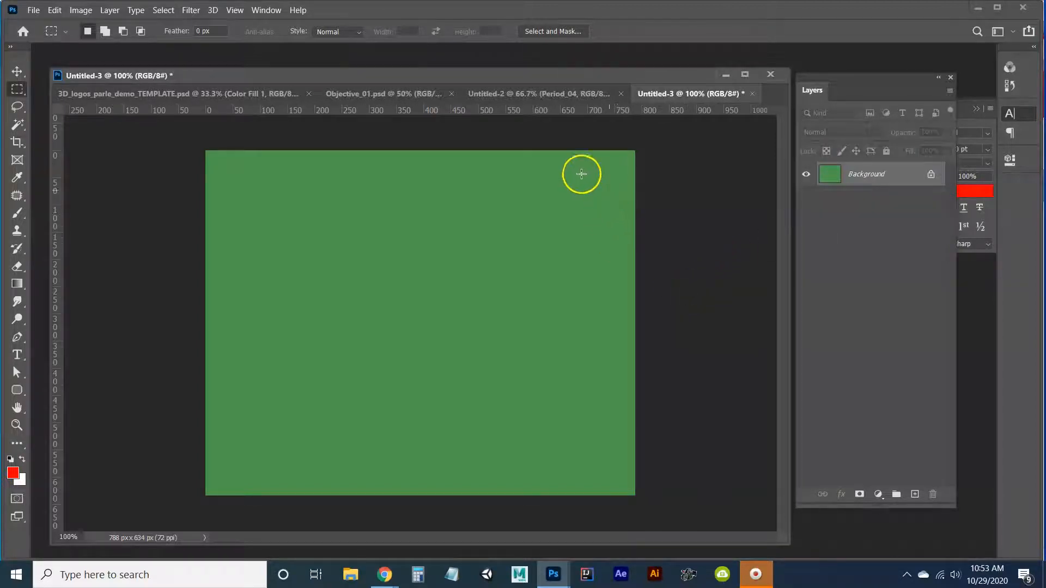
Copy the selected Target logo from Layer 2 of the template and paste it over the new document's green background.
click(261, 94)
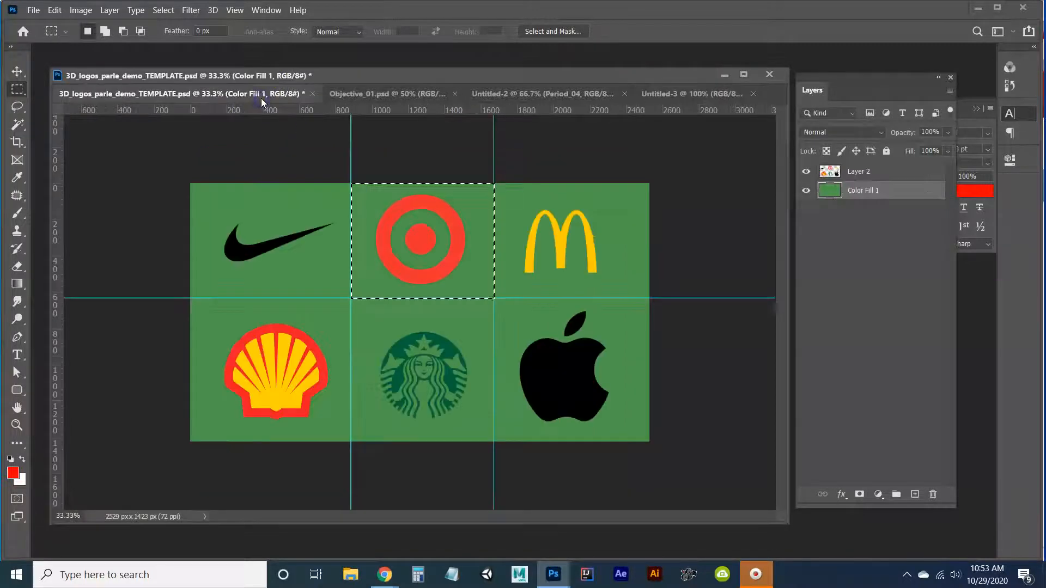
click(859, 172)
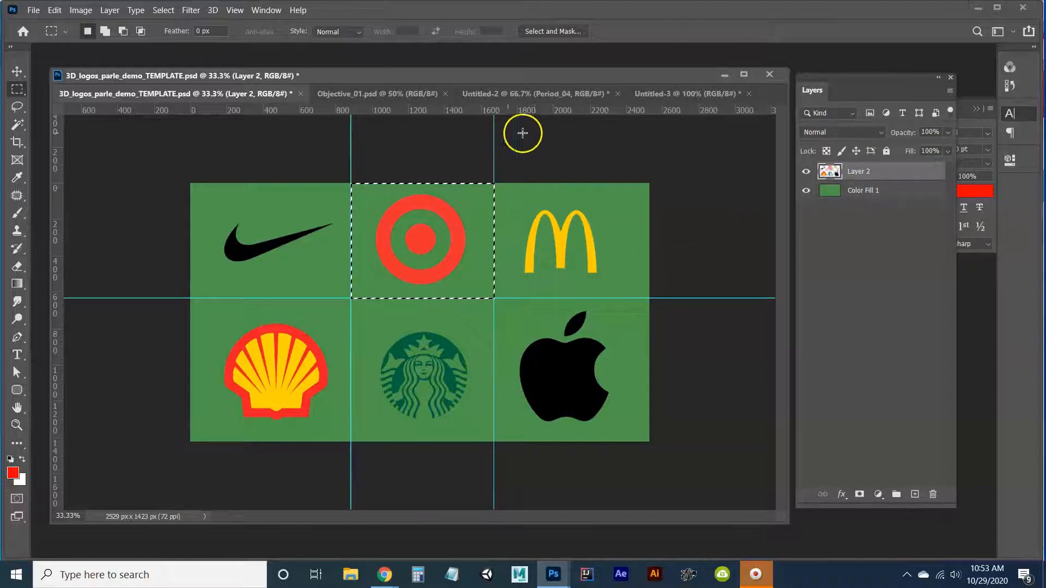
click(692, 96)
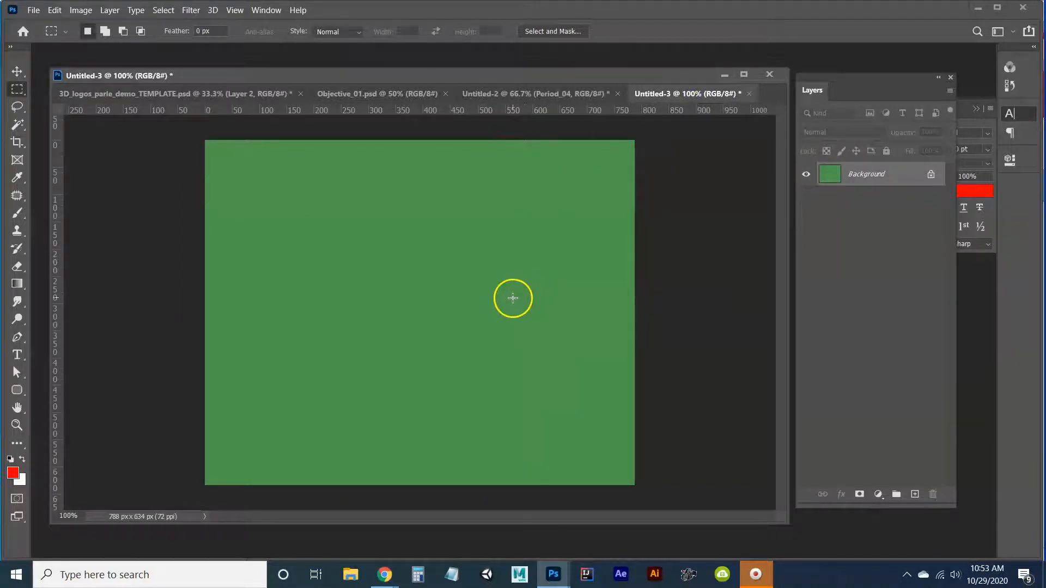
key(ctrl+v)
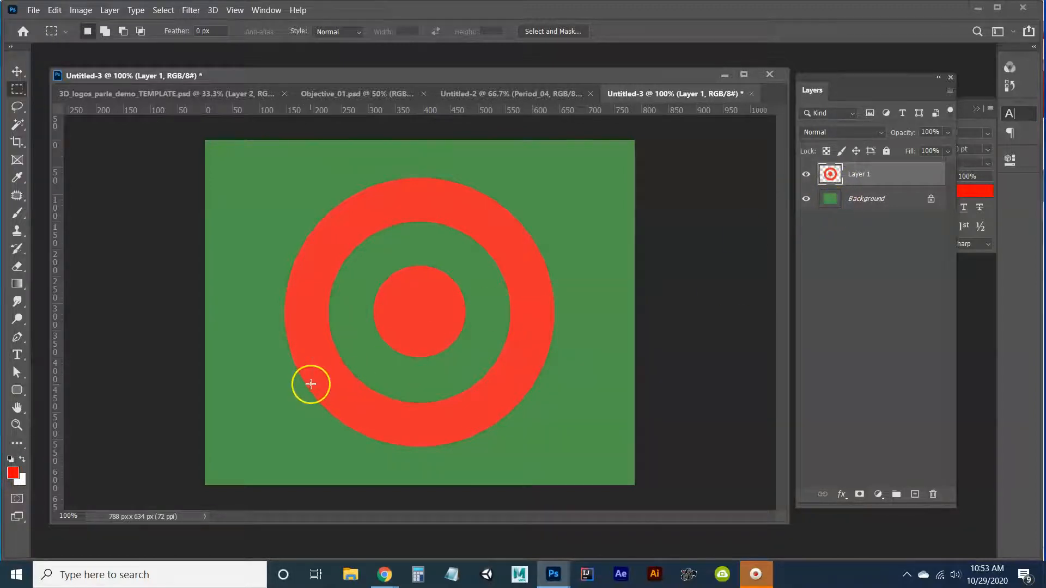
Create a new 3D extrusion from the Target logo layer and switch to the 3D workspace.
click(27, 559)
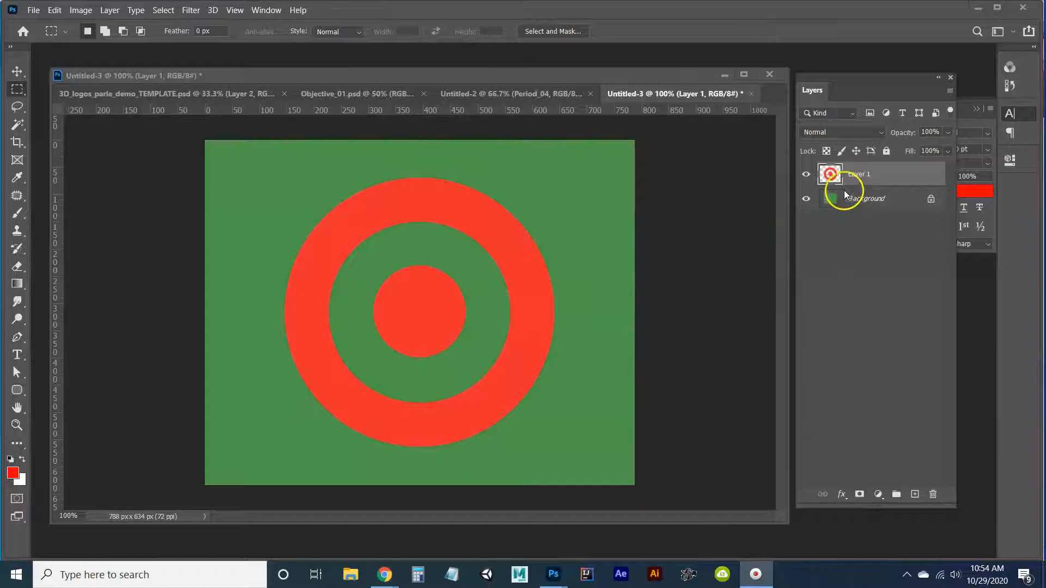
right_click(878, 174)
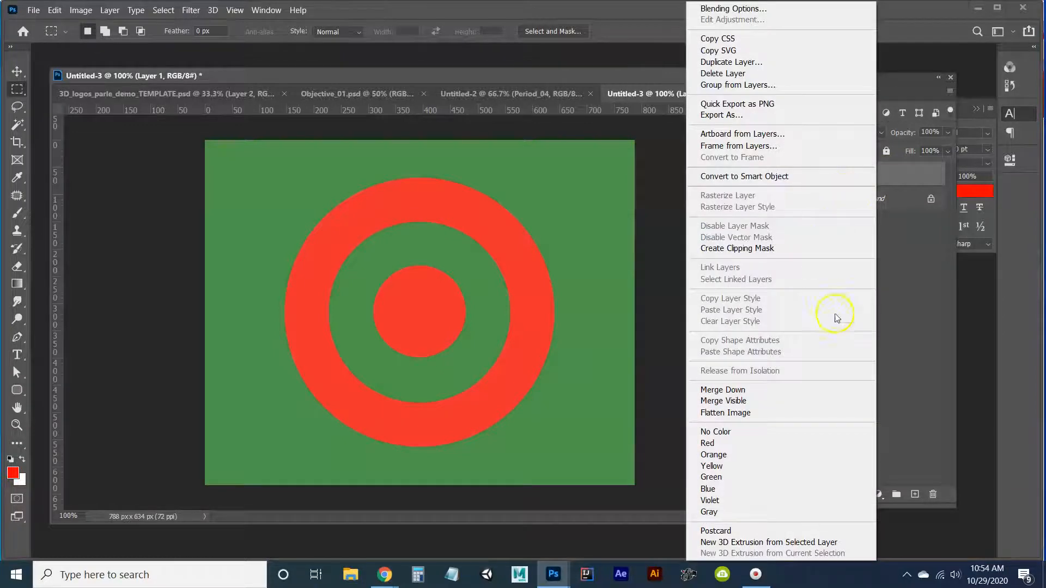
click(789, 543)
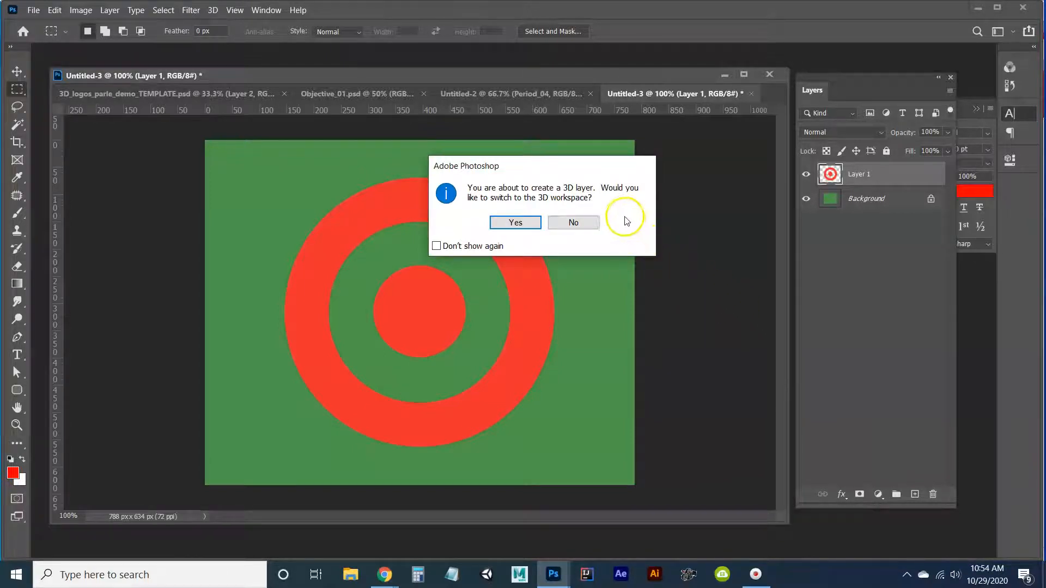
click(904, 200)
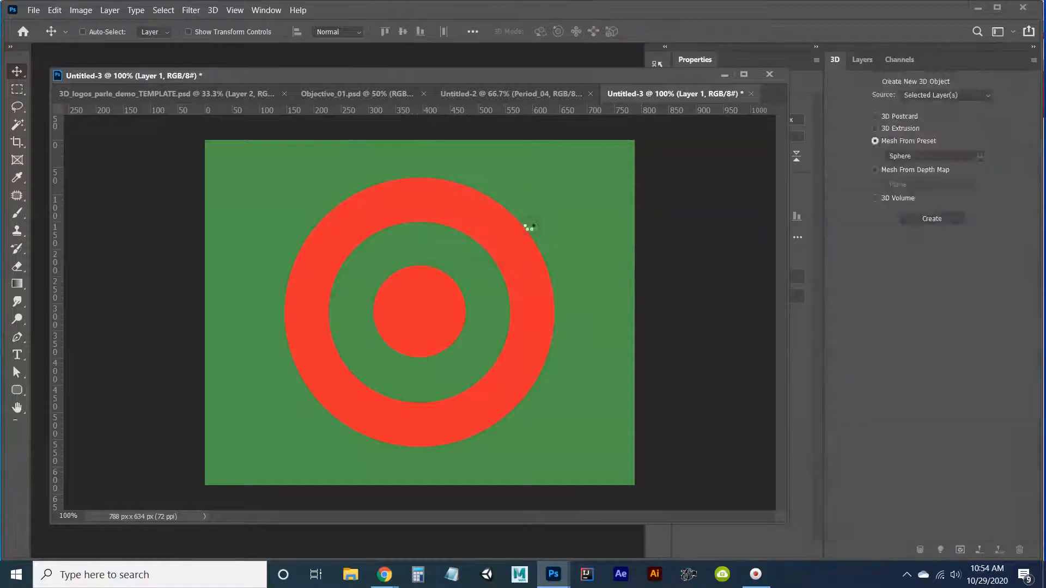
Move and narrow the document window so the Properties panel is fully uncovered.
drag(557, 80, 548, 72)
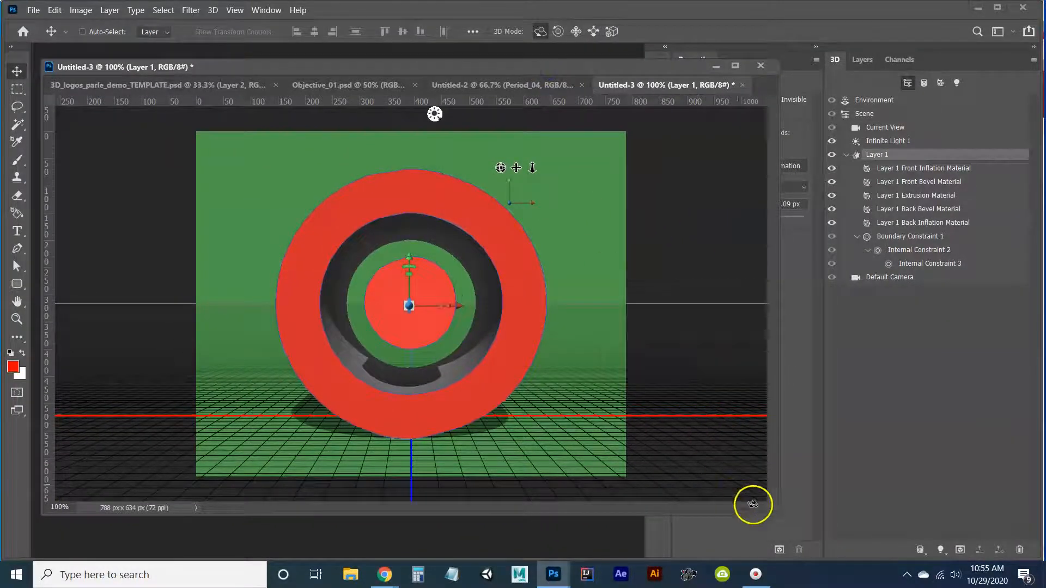
drag(772, 514, 634, 550)
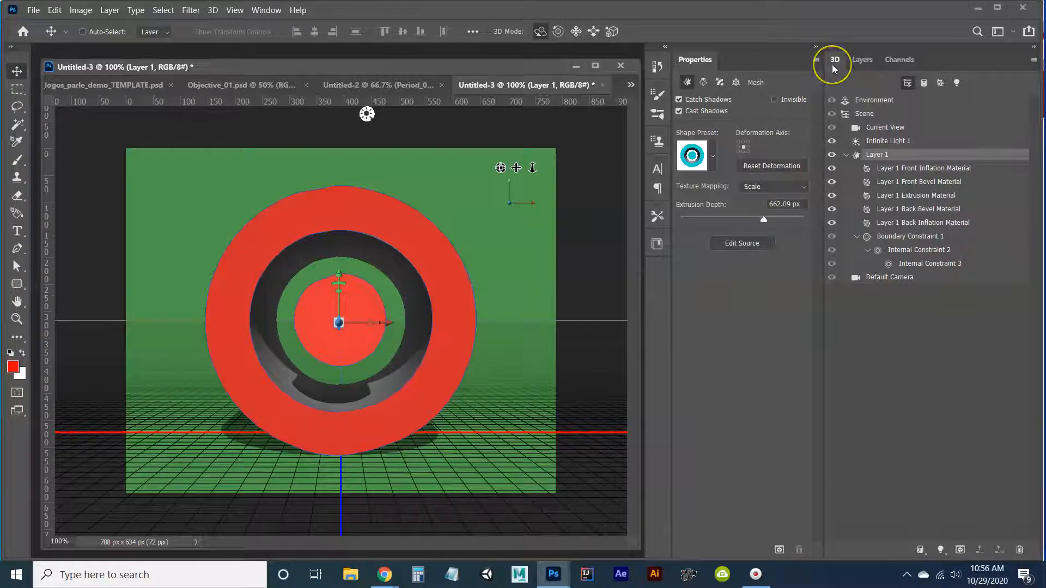
Examine the properties of the Environment, Scene, Current View, Infinite Light 1 and Layer 1 mesh entries in turn.
click(859, 98)
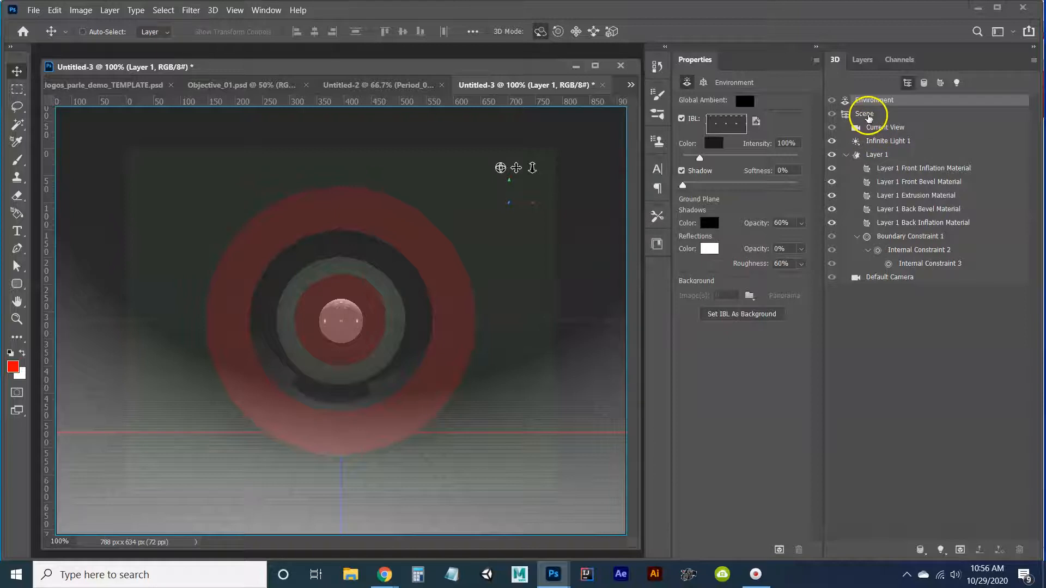
click(865, 113)
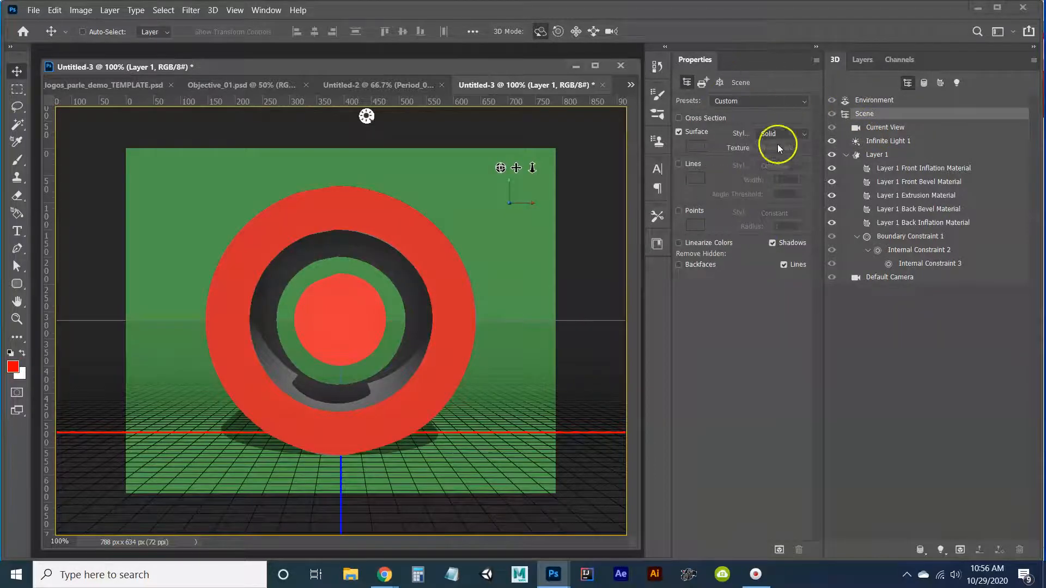
click(870, 129)
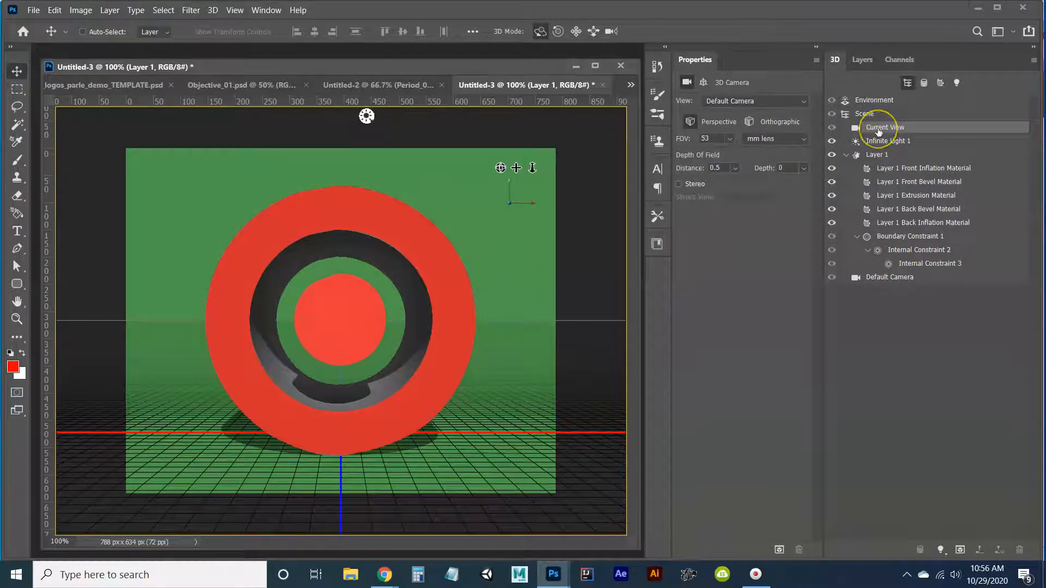
click(874, 140)
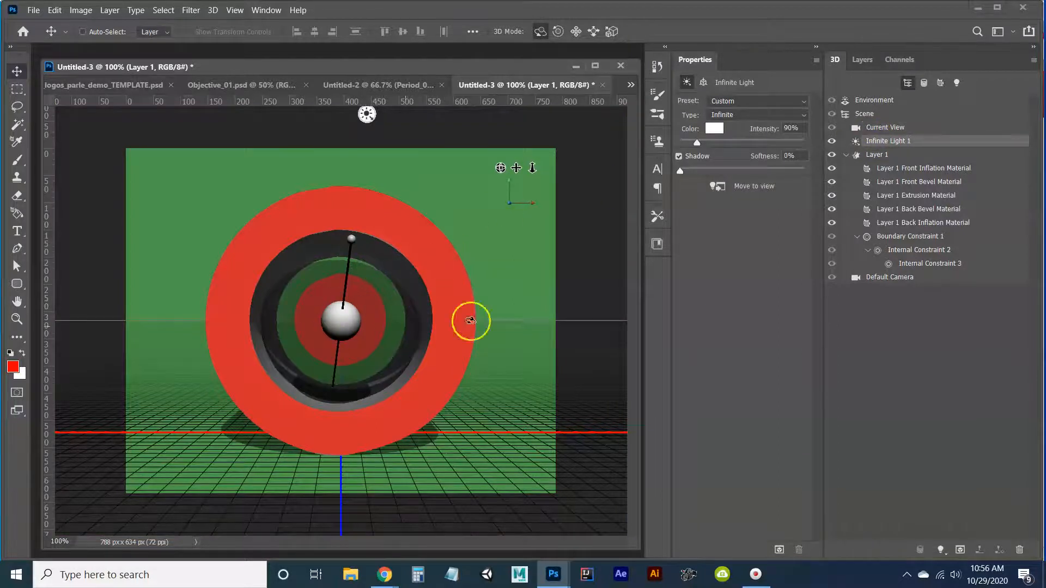
click(887, 158)
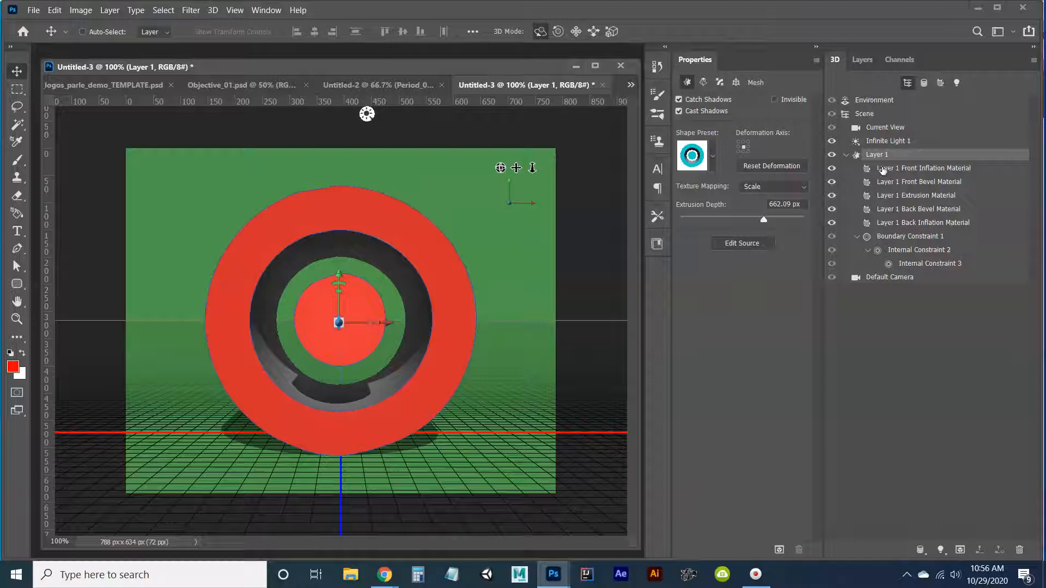
Collapse and re-expand the Layer 1 mesh, then examine its front inflation, front bevel, extrusion, back bevel and back inflation materials.
click(847, 155)
click(847, 156)
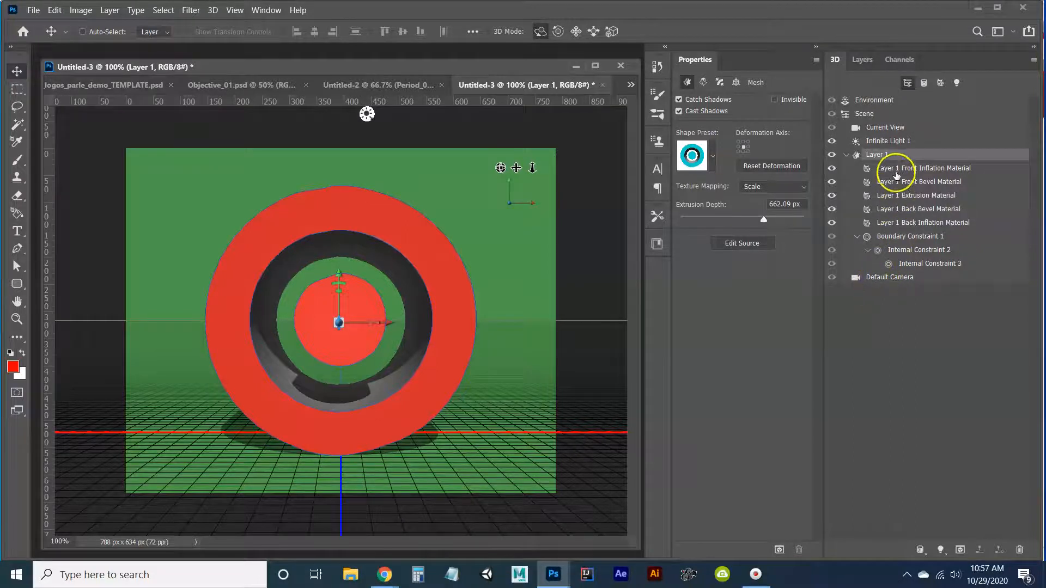
click(897, 170)
click(894, 184)
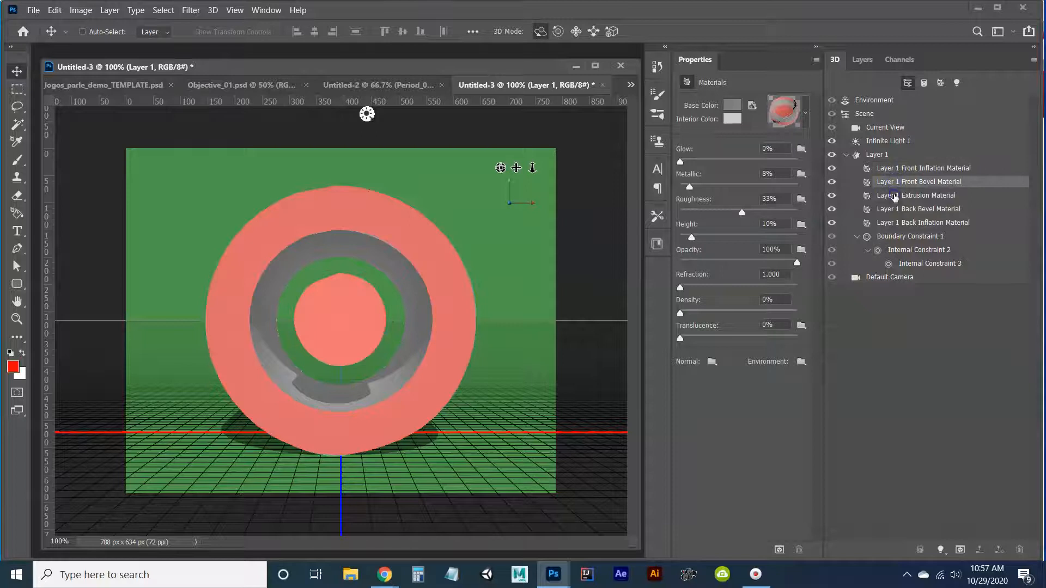
click(896, 197)
click(895, 208)
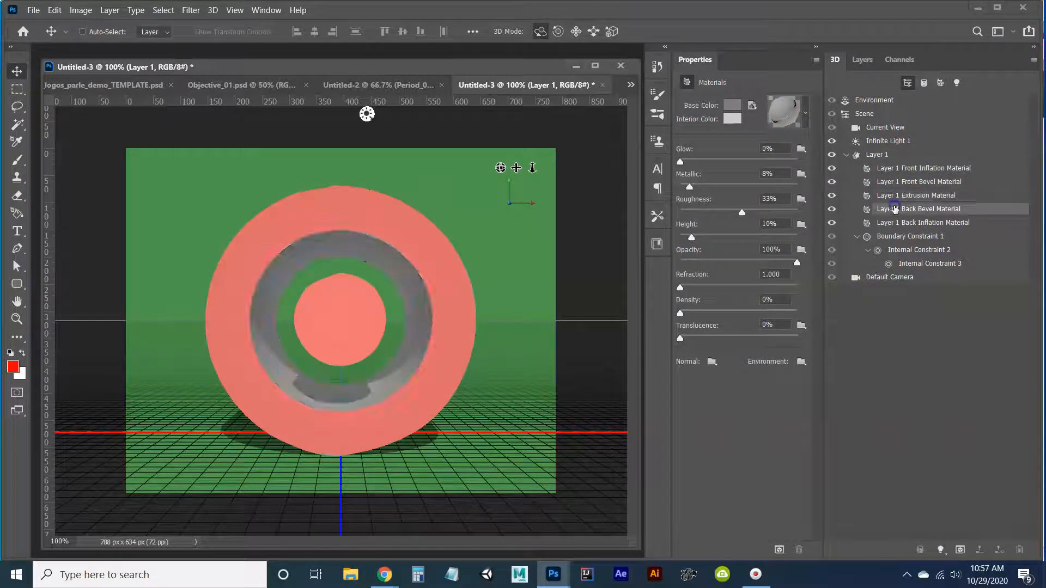
click(896, 222)
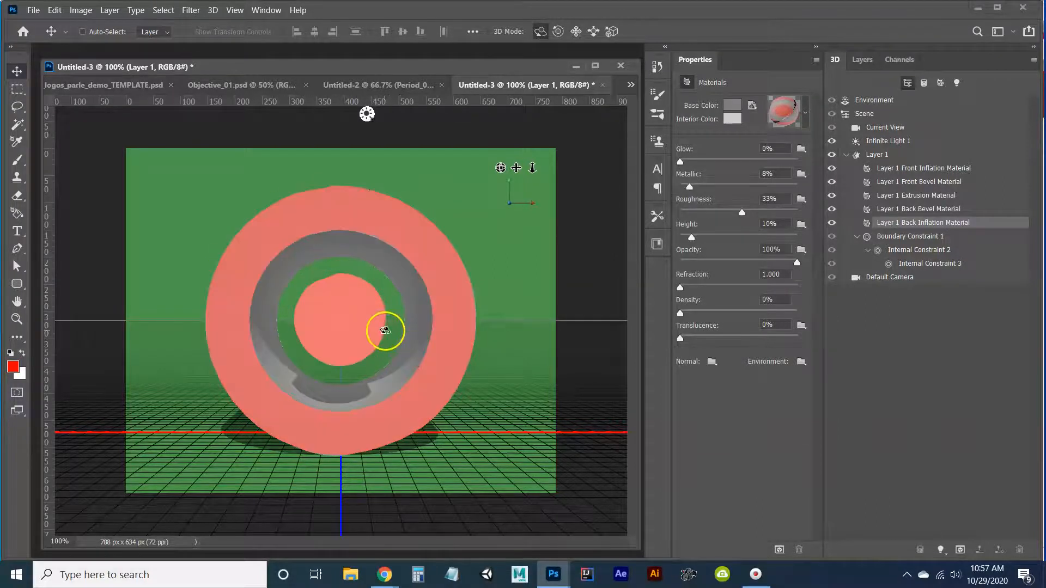
Check the front bevel and front inflation materials, and turn off the Environment's image-based light (IBL).
click(939, 184)
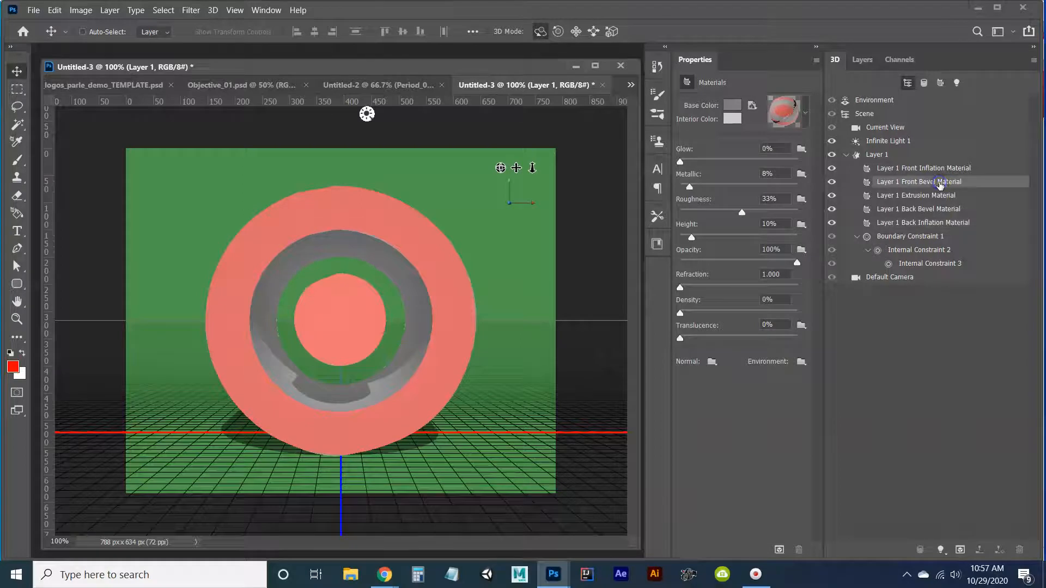
click(909, 168)
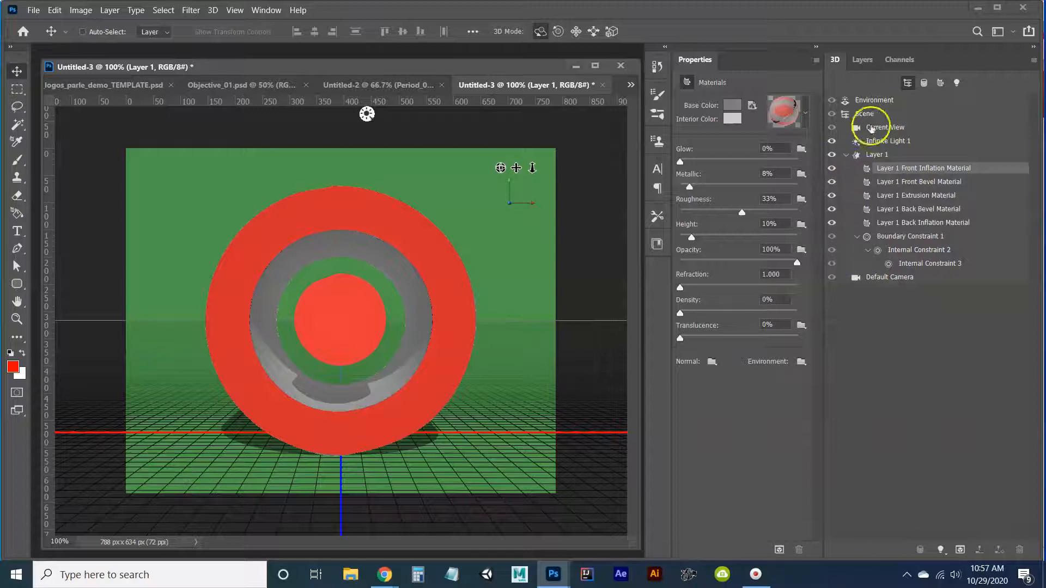
click(874, 101)
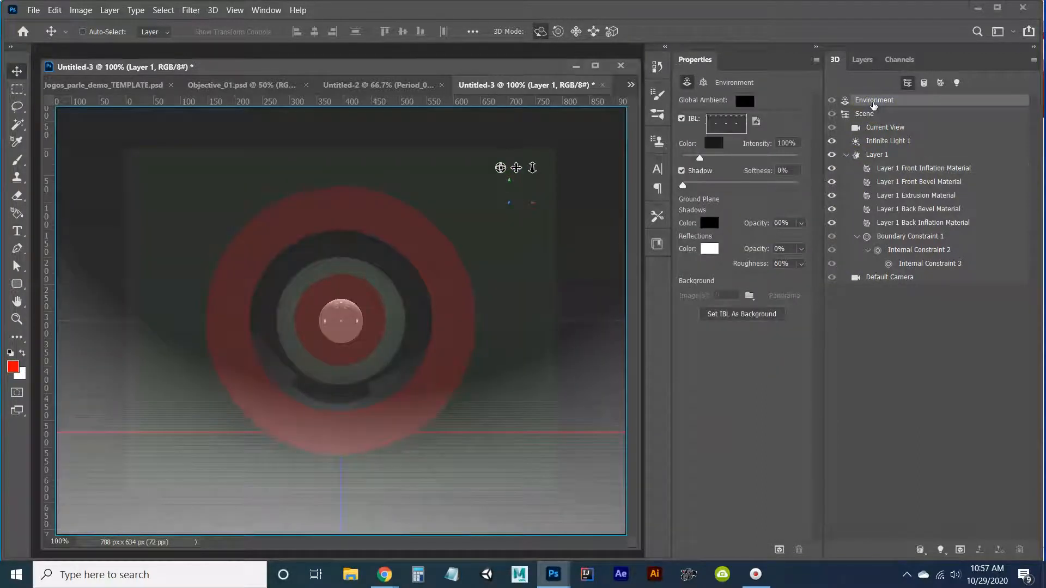
click(878, 101)
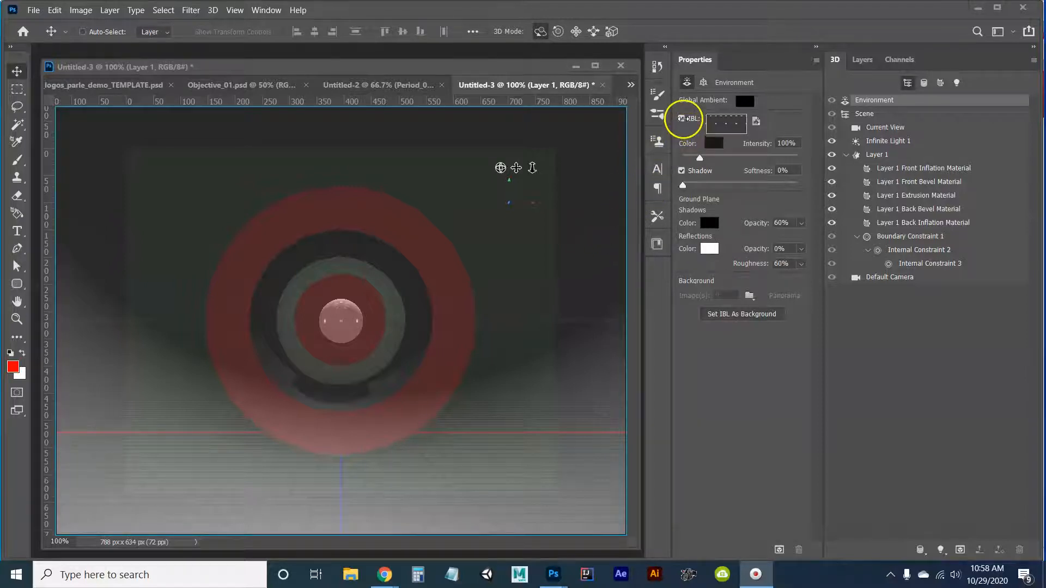
click(683, 120)
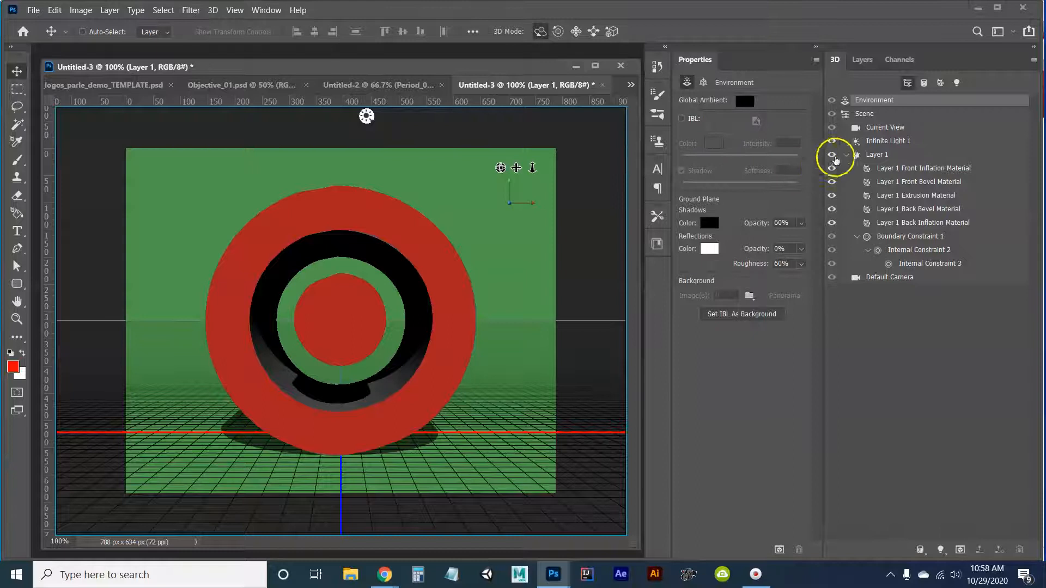
Select the Current View camera and shift the on-canvas 3D camera control toward the canvas's right edge.
click(866, 114)
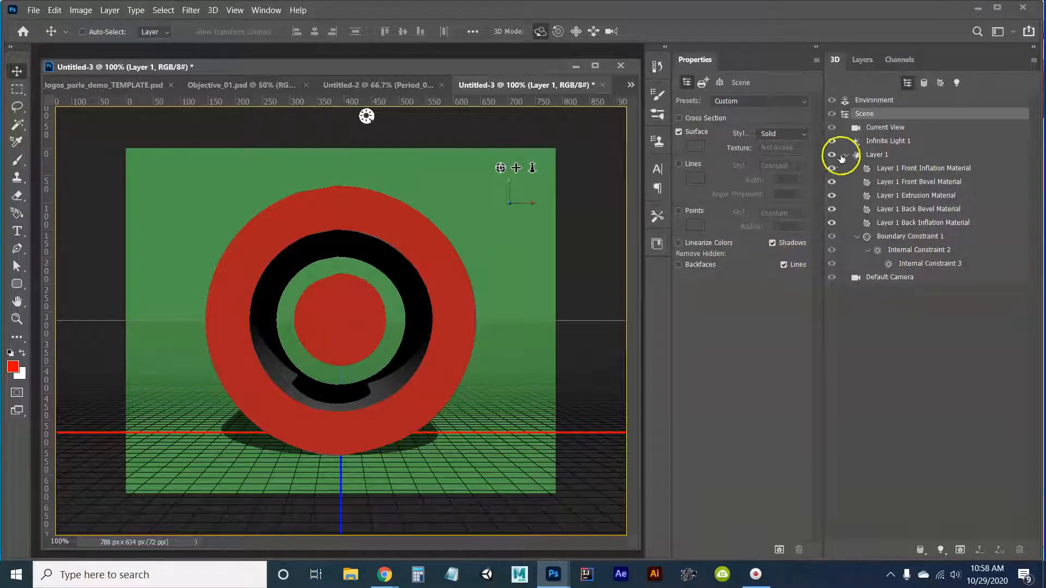
click(878, 131)
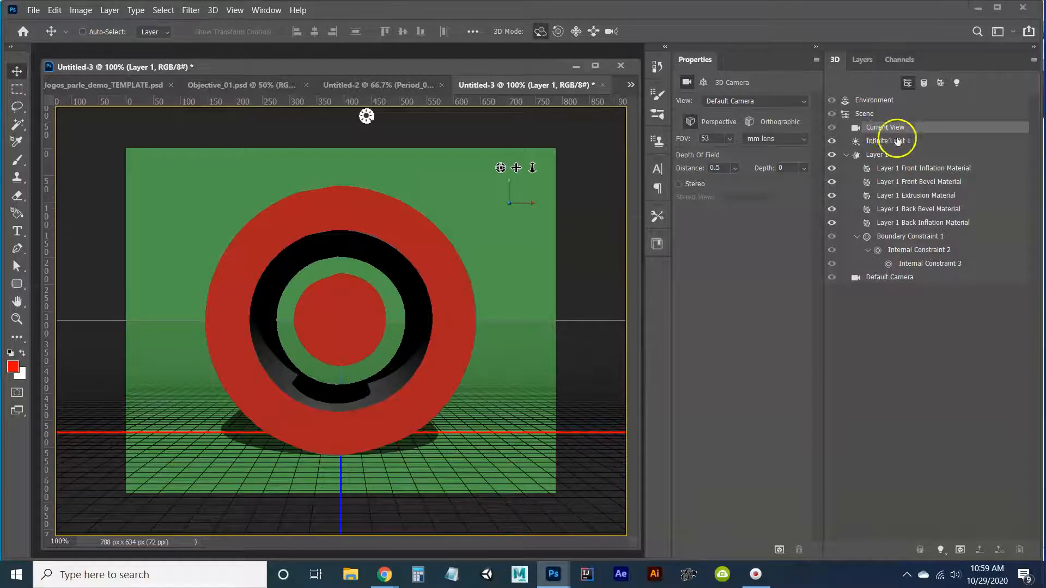
click(540, 30)
click(556, 32)
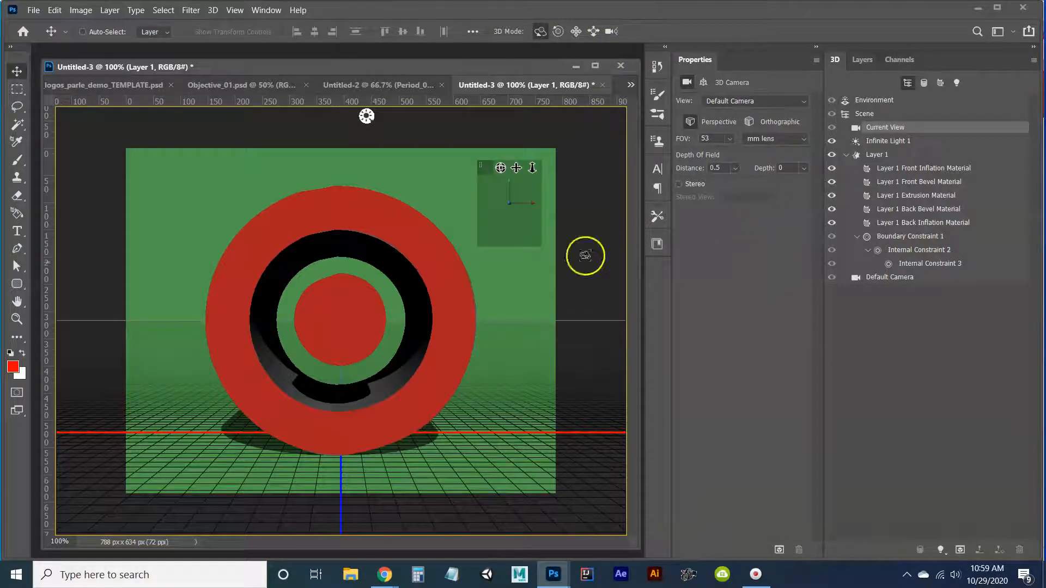
drag(484, 168, 511, 199)
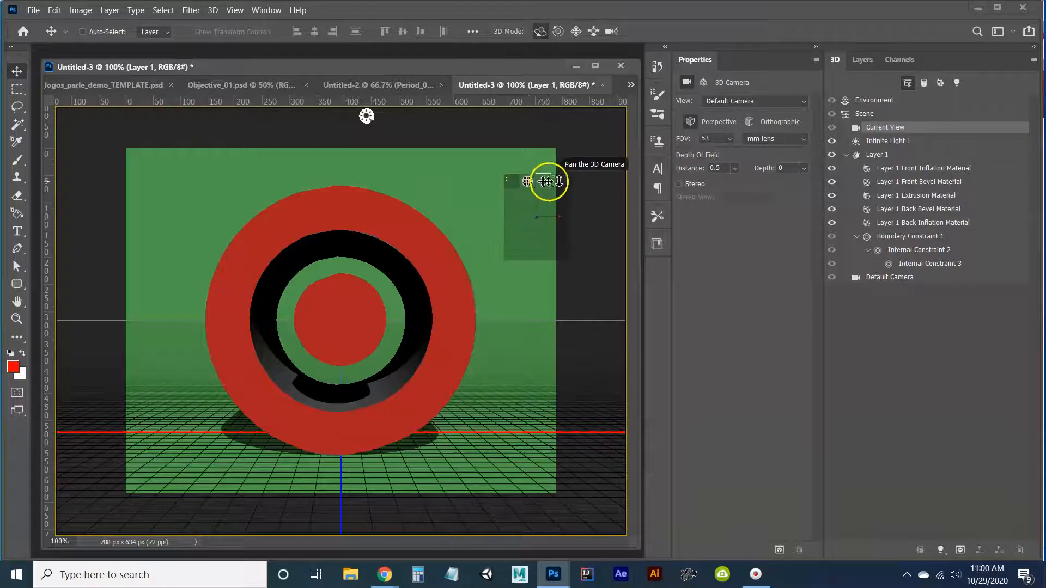
Try rolling the camera and orbiting it high above the extrusion, restoring the default camera view after each attempt.
click(558, 31)
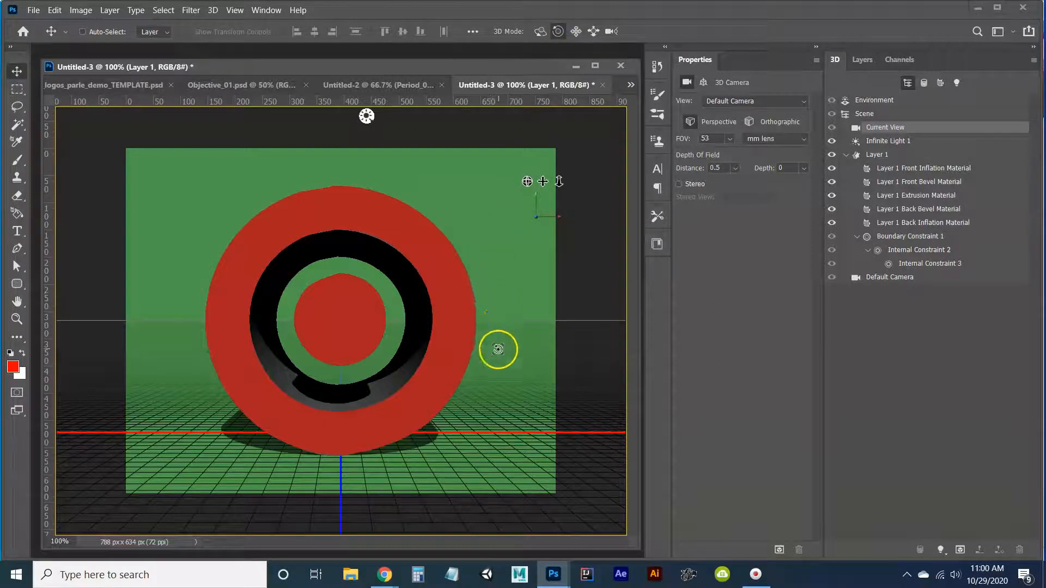
mouse_move(498, 350)
mouse_down()
mouse_move(514, 354)
mouse_move(521, 338)
mouse_move(498, 266)
mouse_move(511, 341)
mouse_move(463, 435)
mouse_move(404, 434)
mouse_move(493, 369)
mouse_move(486, 268)
mouse_move(479, 331)
mouse_move(540, 354)
mouse_move(537, 343)
mouse_move(481, 435)
mouse_move(506, 407)
mouse_move(512, 430)
mouse_move(489, 399)
mouse_move(476, 424)
mouse_move(508, 361)
mouse_up()
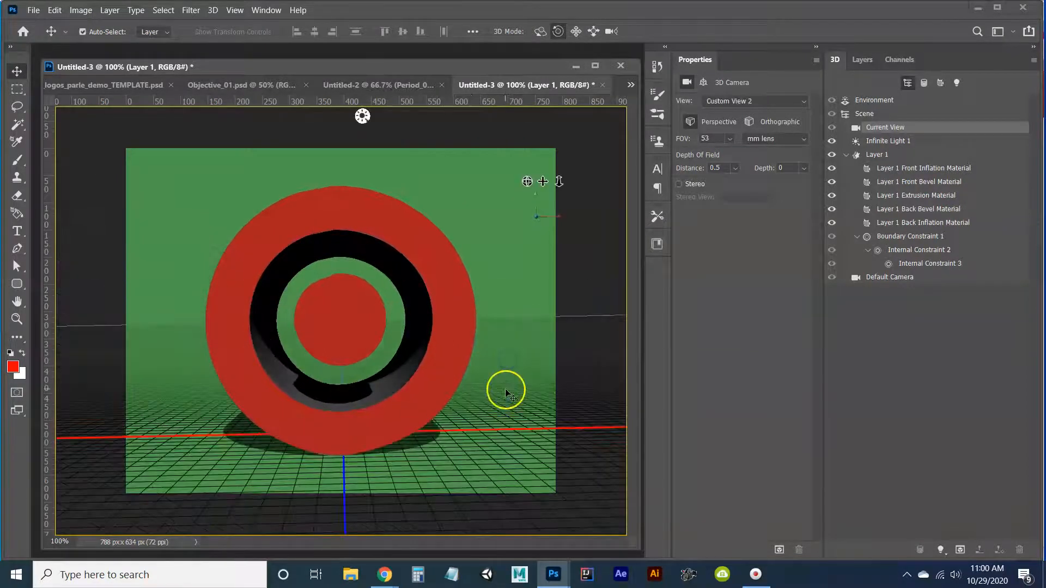
key(ctrl+z)
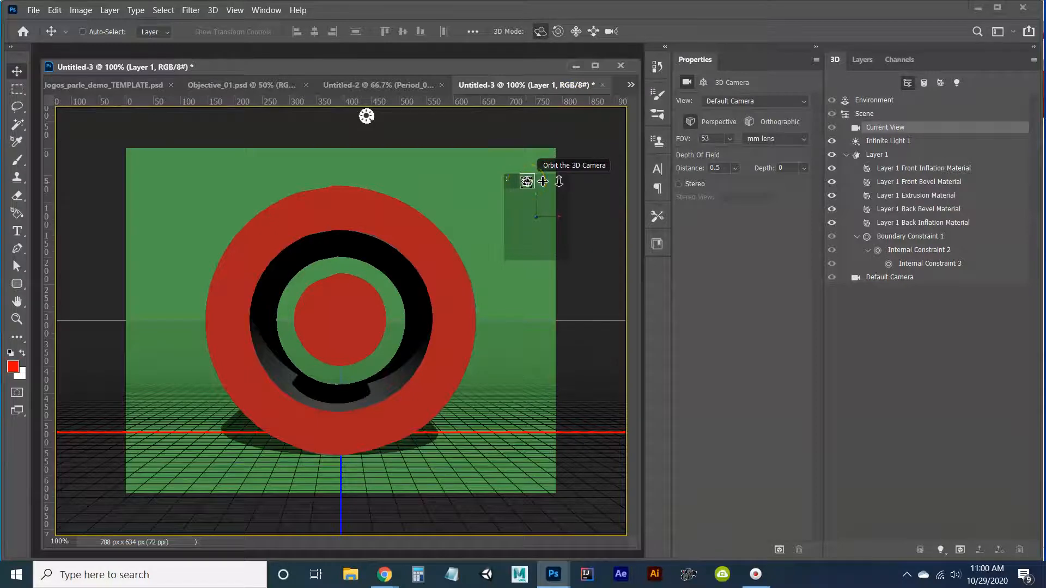
drag(522, 187, 526, 213)
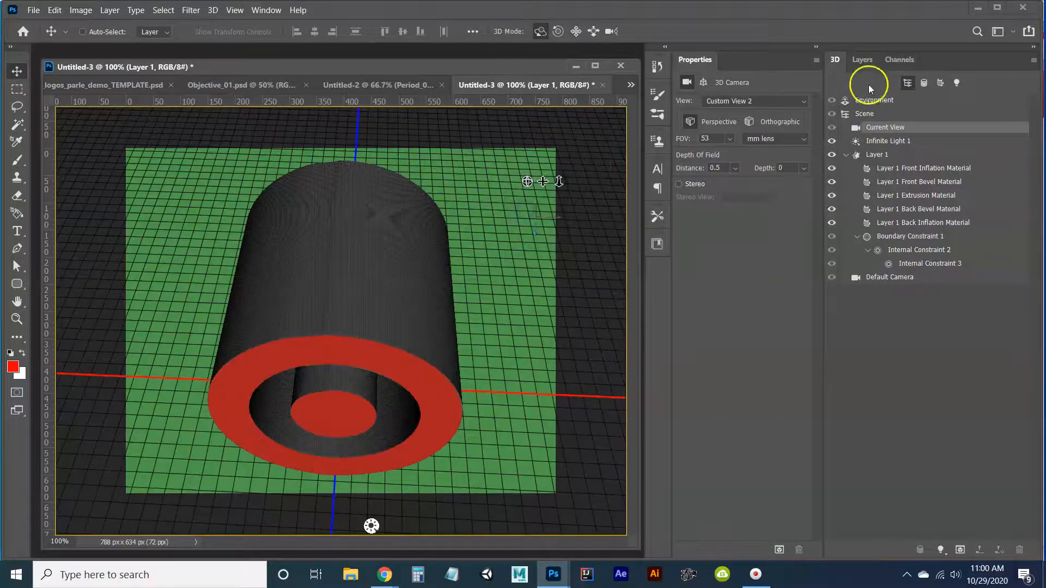
click(888, 277)
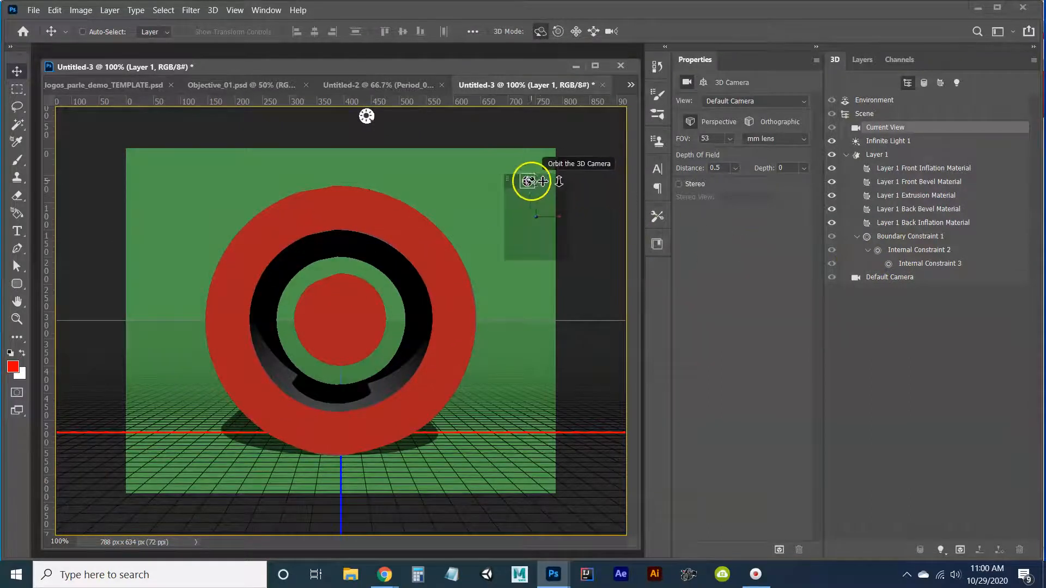
Orbit the camera to a raised three-quarter view showing the logo's front face and extruded side.
drag(536, 182, 579, 148)
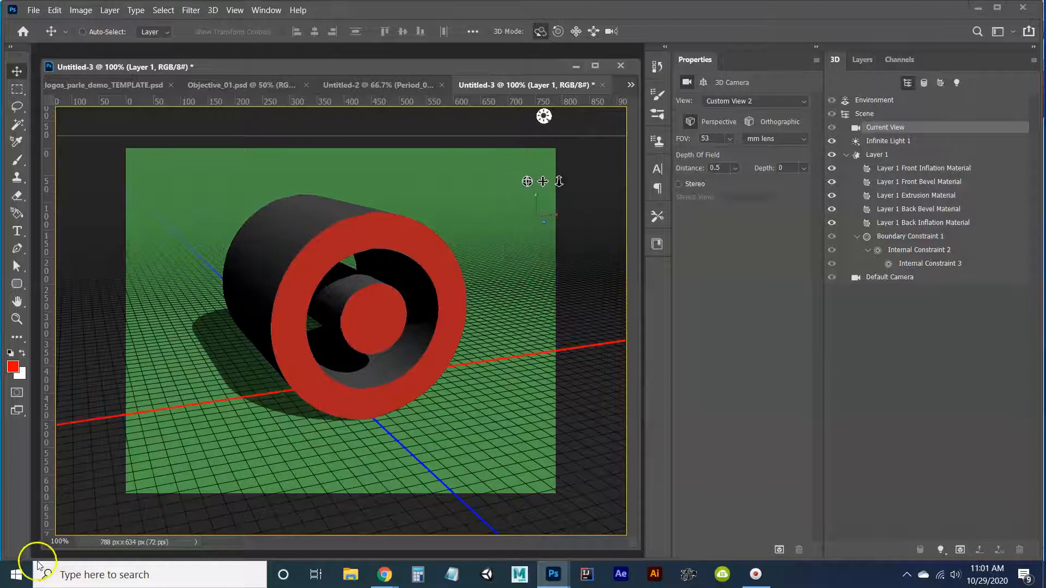
right_click(22, 570)
drag(527, 182, 530, 188)
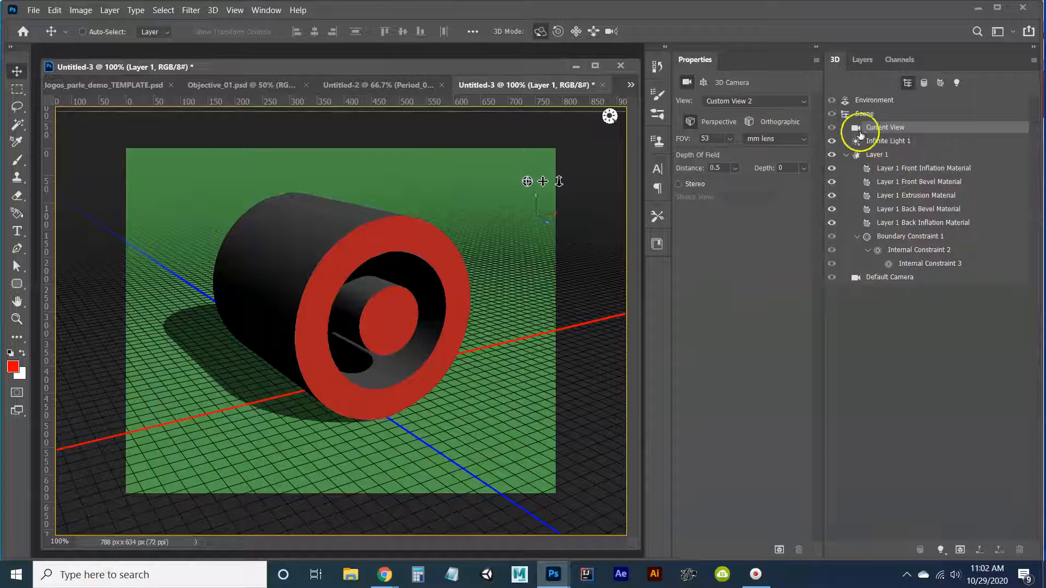
Set the Layer 1 Front Inflation Material's base color to the red sampled from the logo face (RGB 169, 32, 32).
click(884, 169)
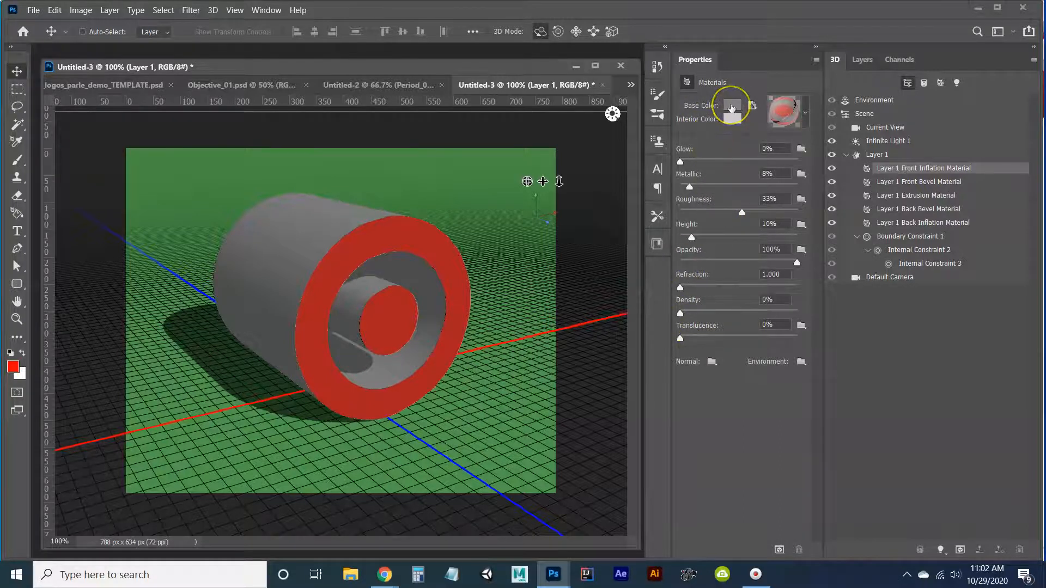
click(732, 107)
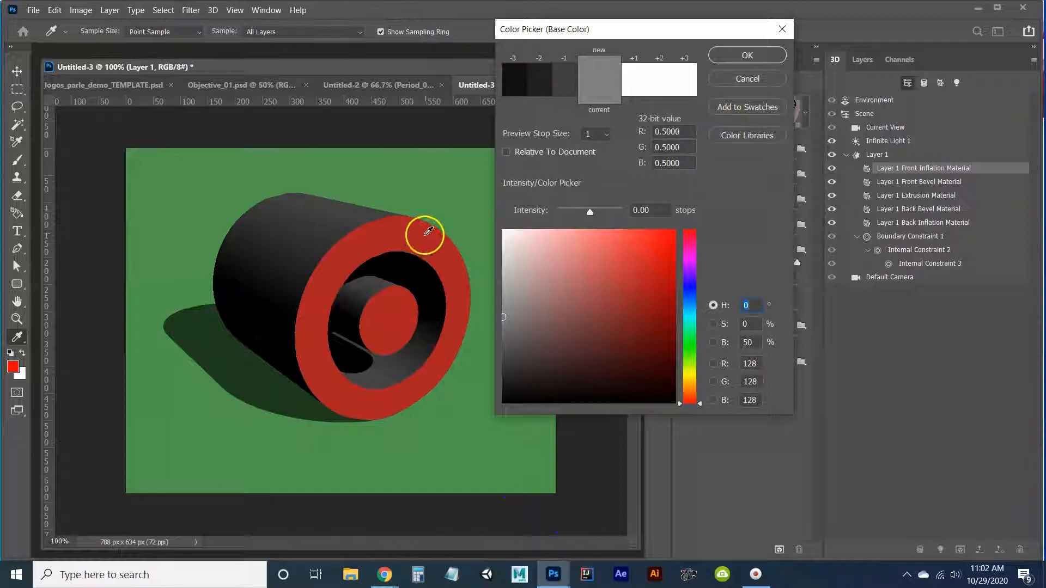
click(414, 238)
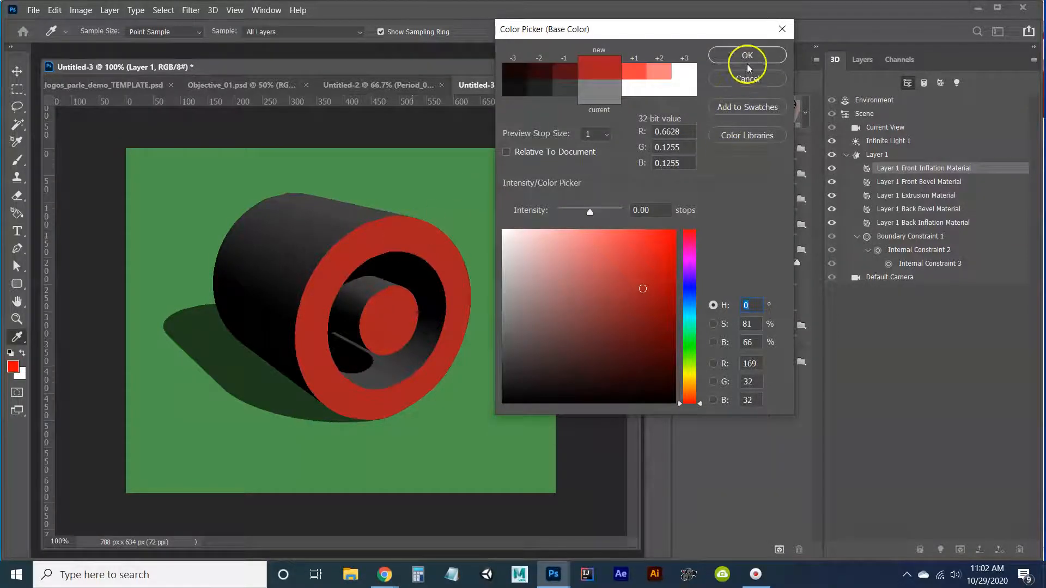
click(747, 56)
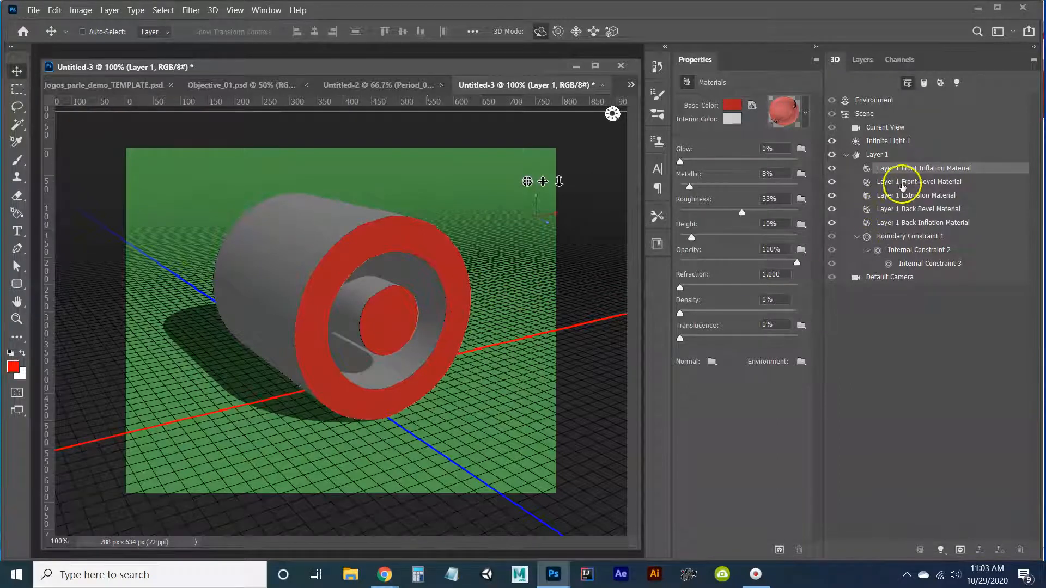
Set the Layer 1 Extrusion Material's base color to the red sampled from the logo face (RGB 169, 32, 32).
click(903, 184)
click(906, 197)
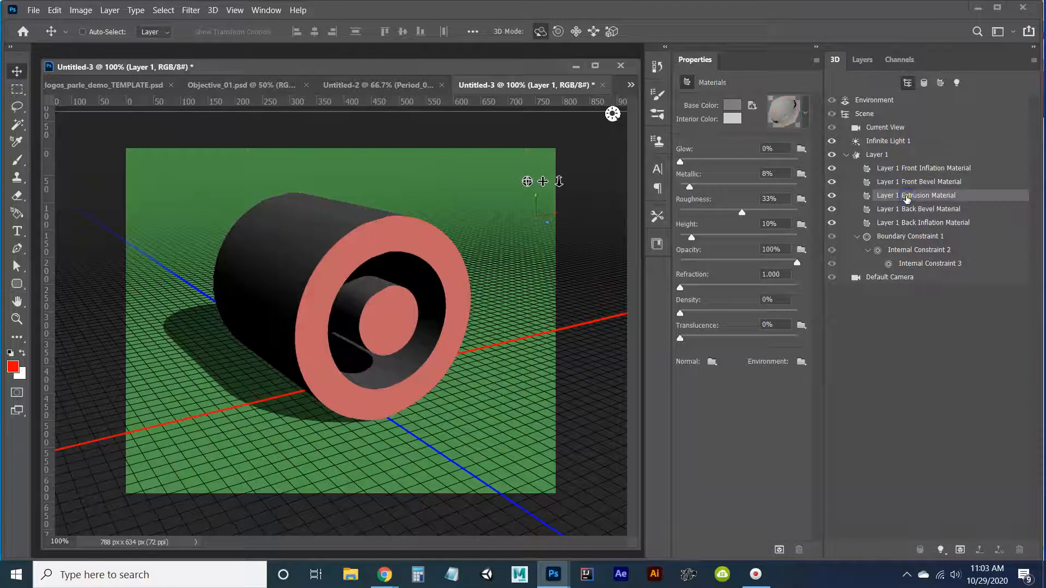
click(892, 210)
click(732, 105)
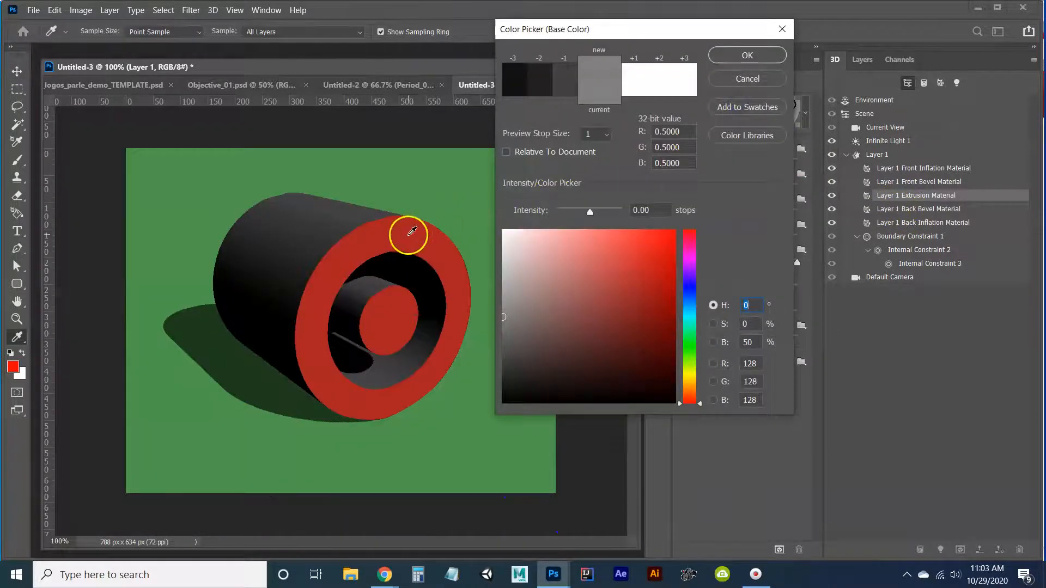
click(412, 232)
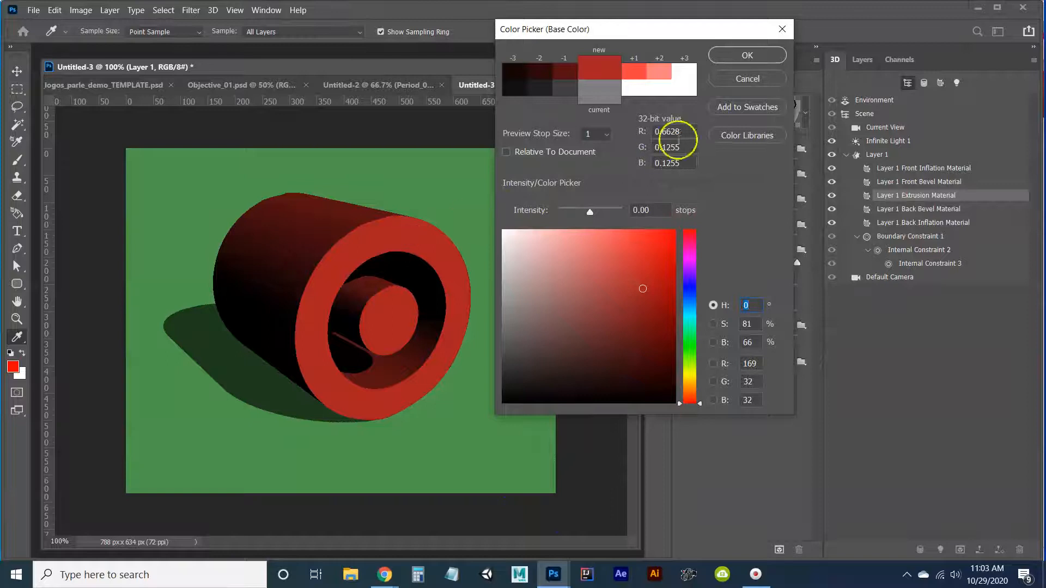
click(782, 56)
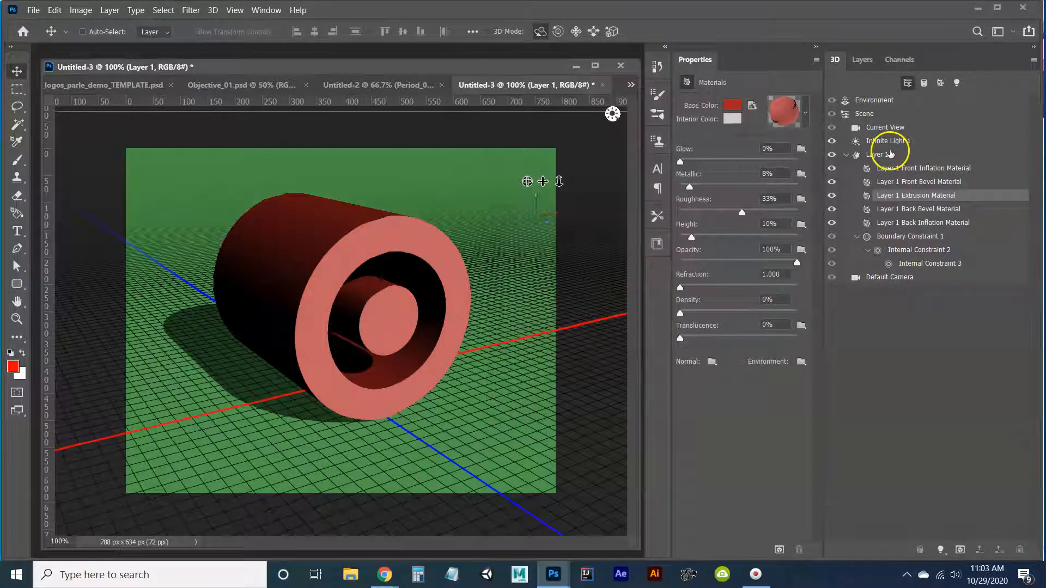
Review the Layer 1 mesh and Current View settings, and orbit the camera slightly back toward the logo's front.
click(890, 155)
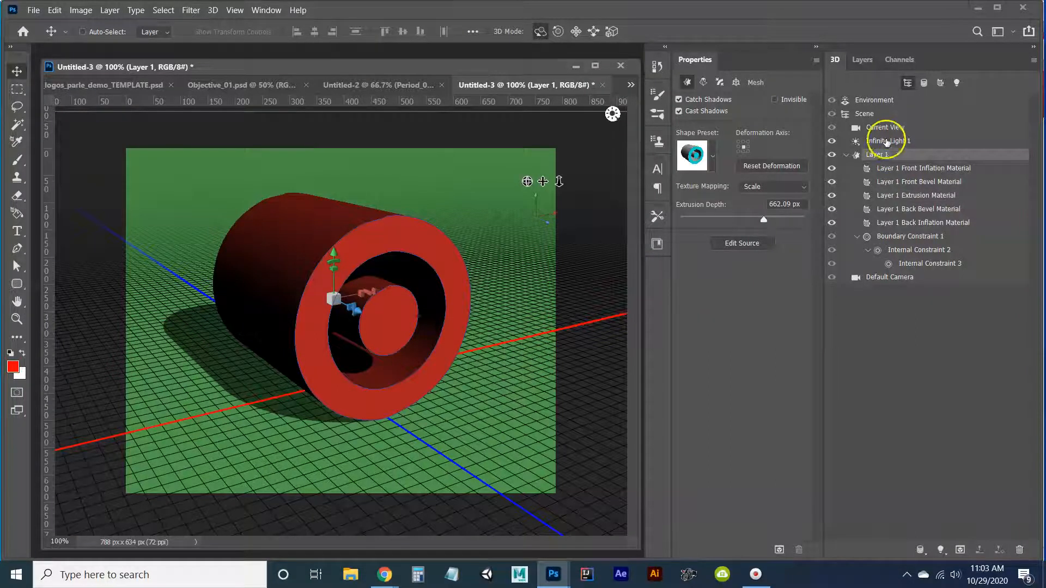
click(886, 130)
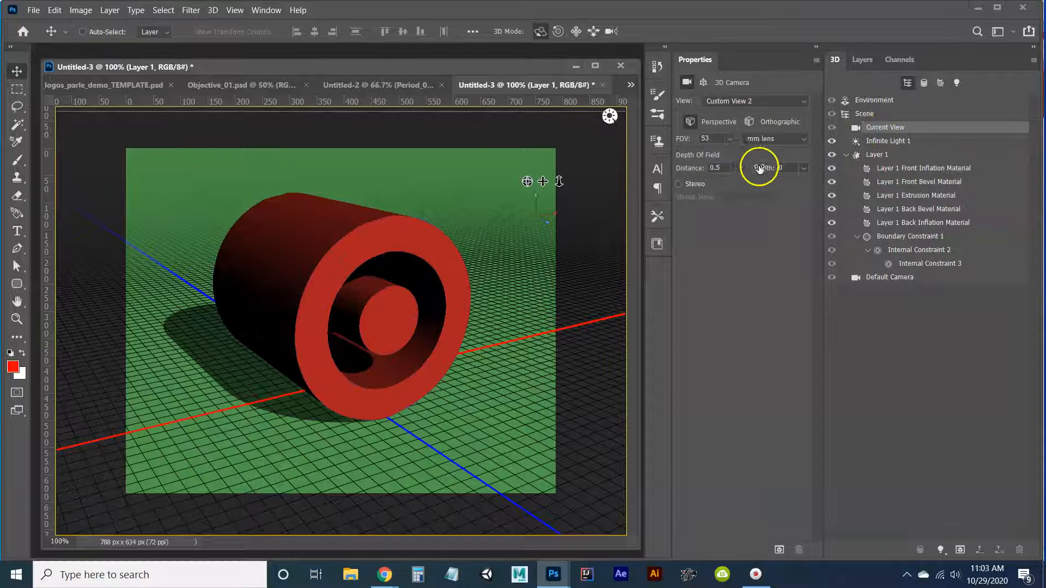
click(873, 156)
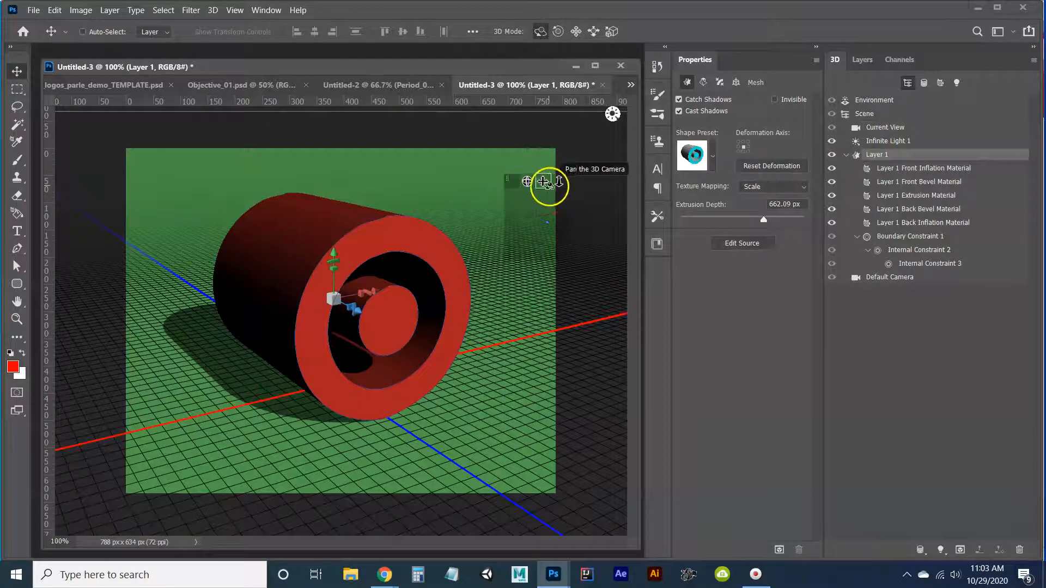
drag(531, 180, 534, 186)
drag(619, 159, 583, 113)
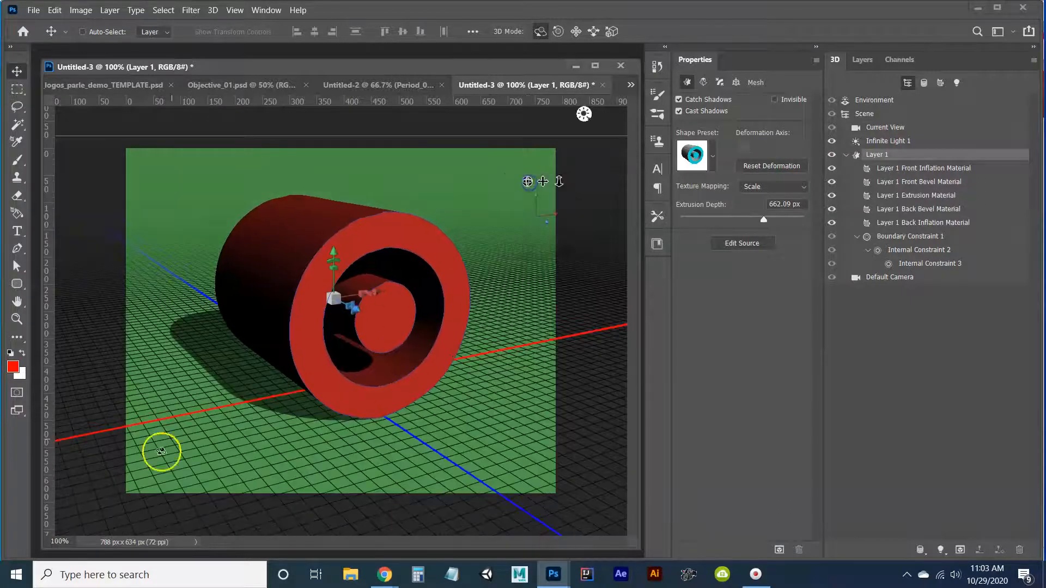
click(24, 567)
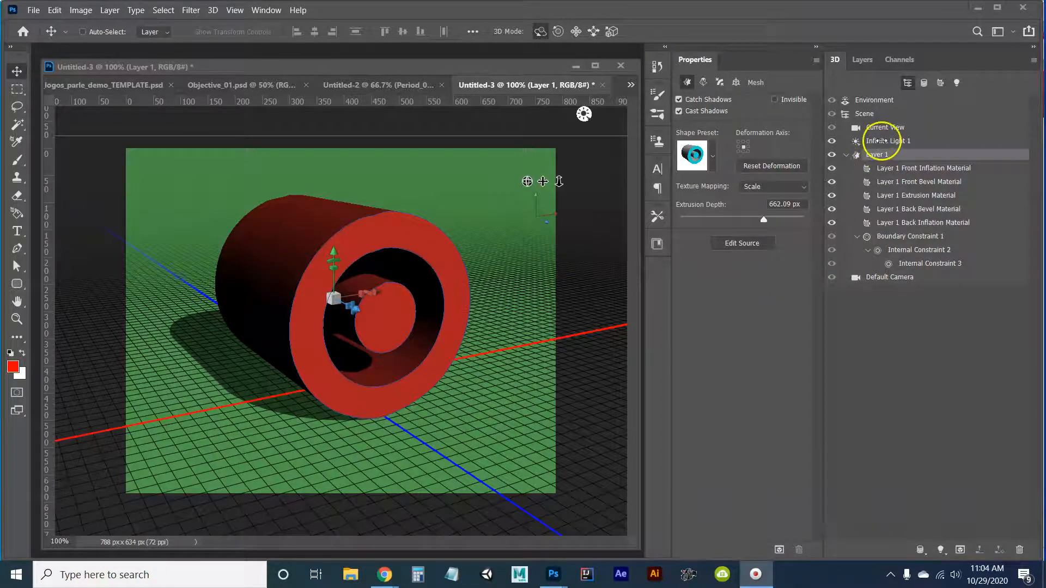
Rotate Infinite Light 1 so it shines from the upper right and casts the logo's shadow to the left.
click(883, 144)
click(883, 145)
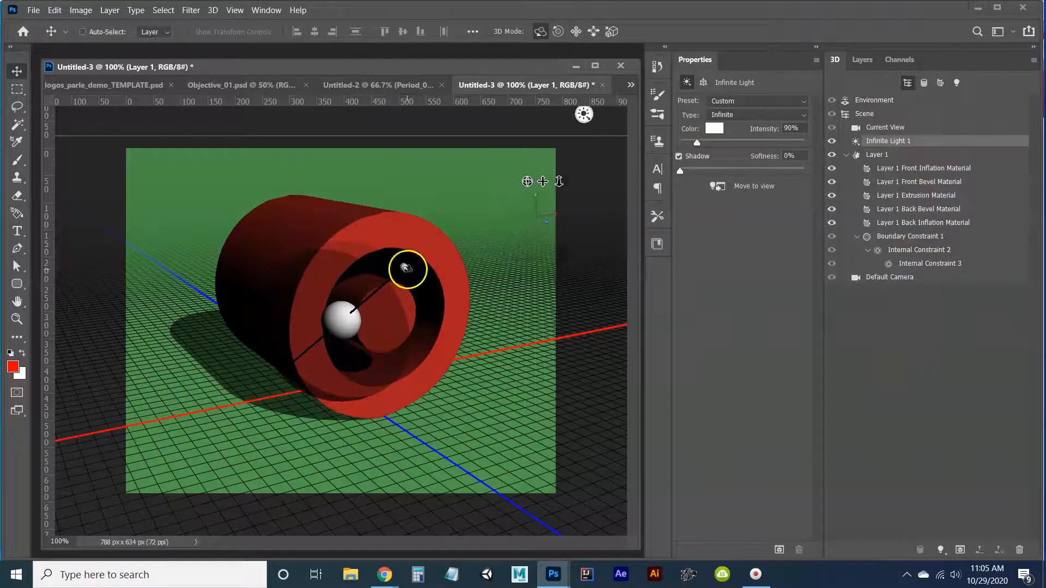
drag(404, 268, 352, 256)
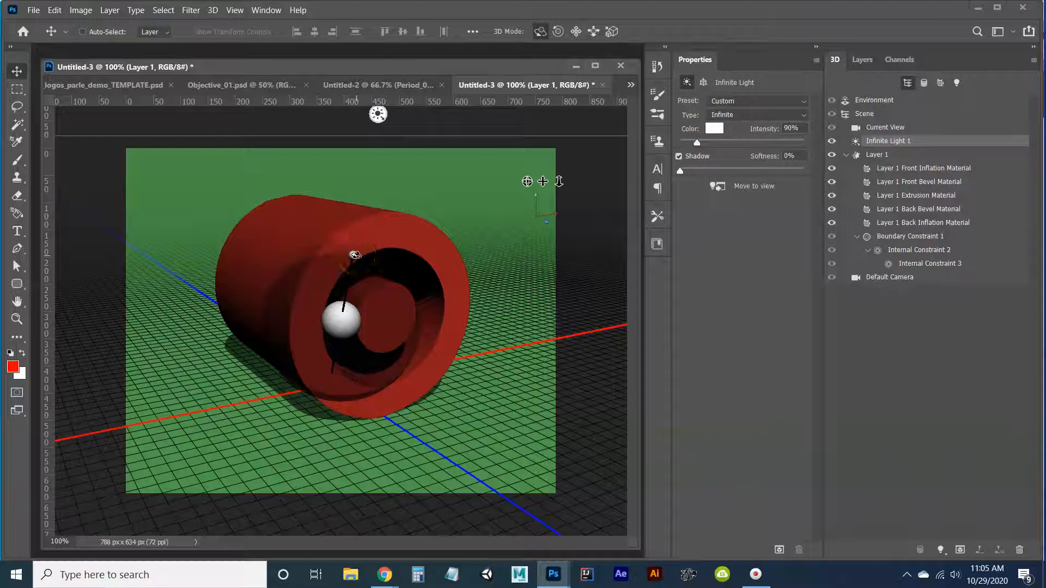
drag(355, 255, 402, 270)
mouse_move(363, 301)
mouse_down()
mouse_move(311, 374)
mouse_move(393, 292)
mouse_move(418, 246)
mouse_move(411, 236)
mouse_move(420, 256)
mouse_up()
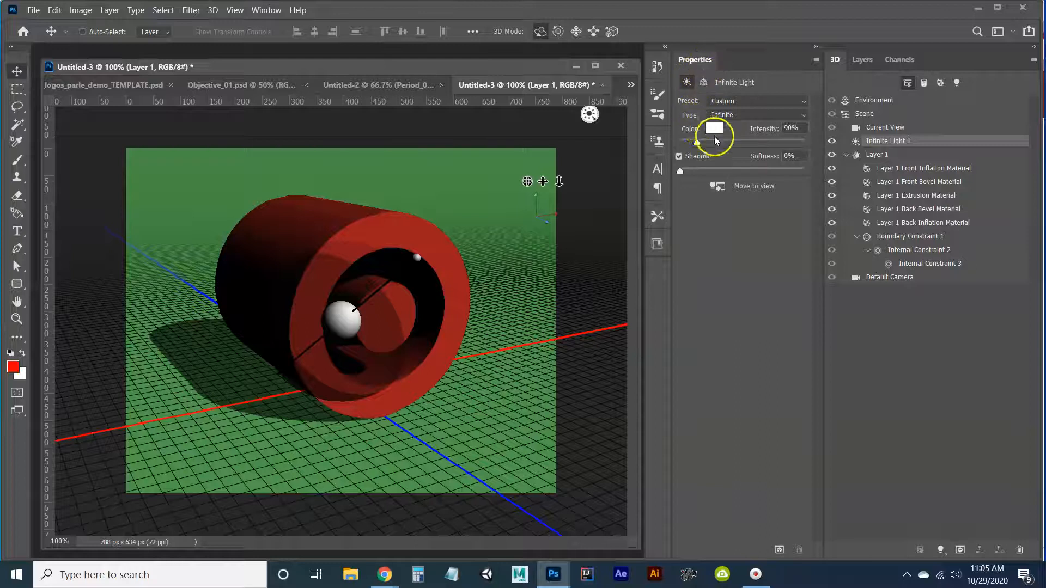
Set Infinite Light 1's intensity to 92% and its shadow softness to 11%, keeping Shadow enabled.
mouse_move(698, 144)
mouse_down()
mouse_move(760, 143)
mouse_move(698, 146)
mouse_up()
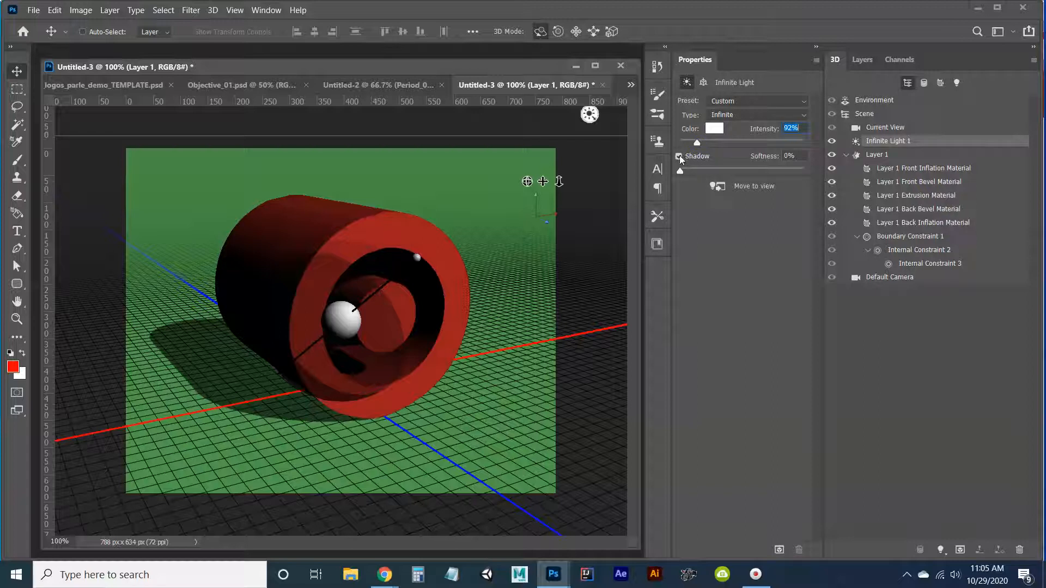
click(679, 157)
click(679, 157)
drag(680, 170, 687, 174)
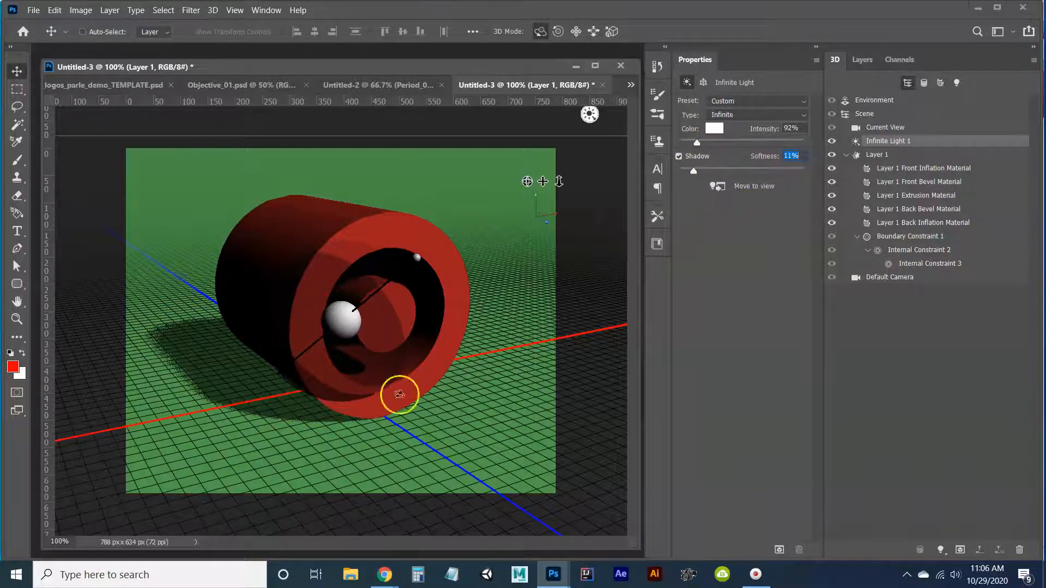
click(19, 570)
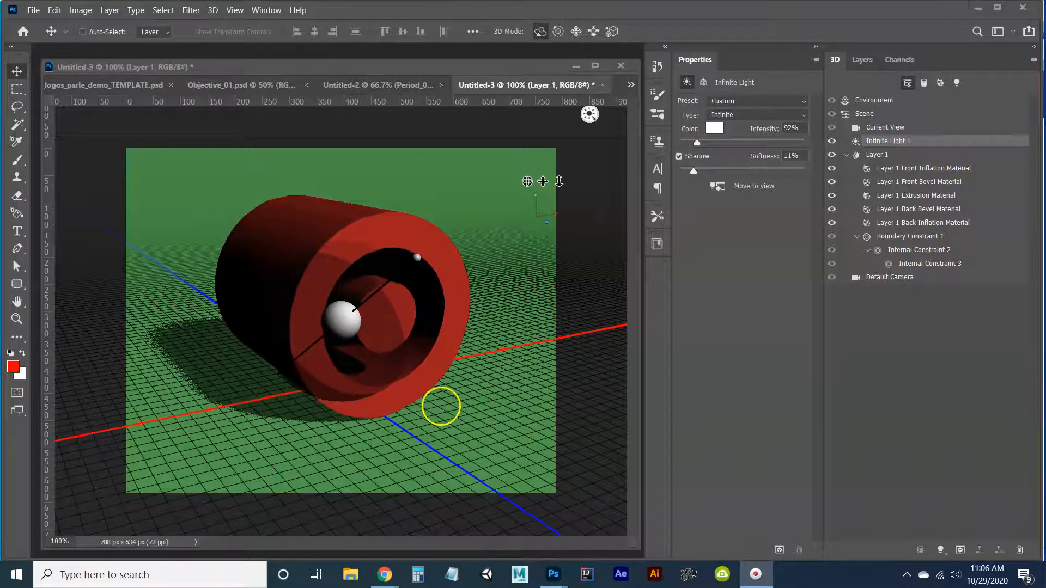
Add a new point light to the 3D scene.
click(918, 415)
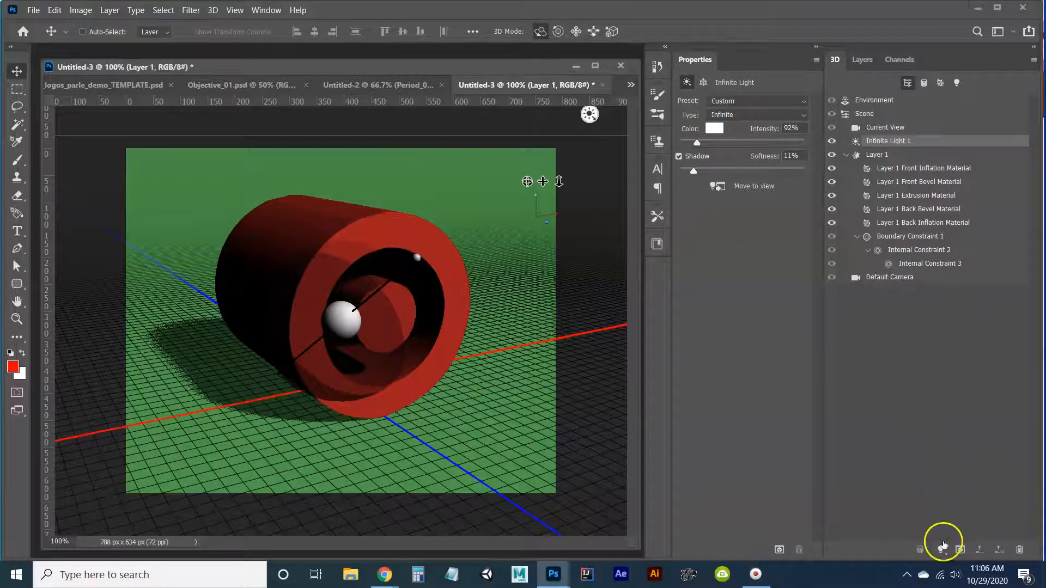
click(941, 550)
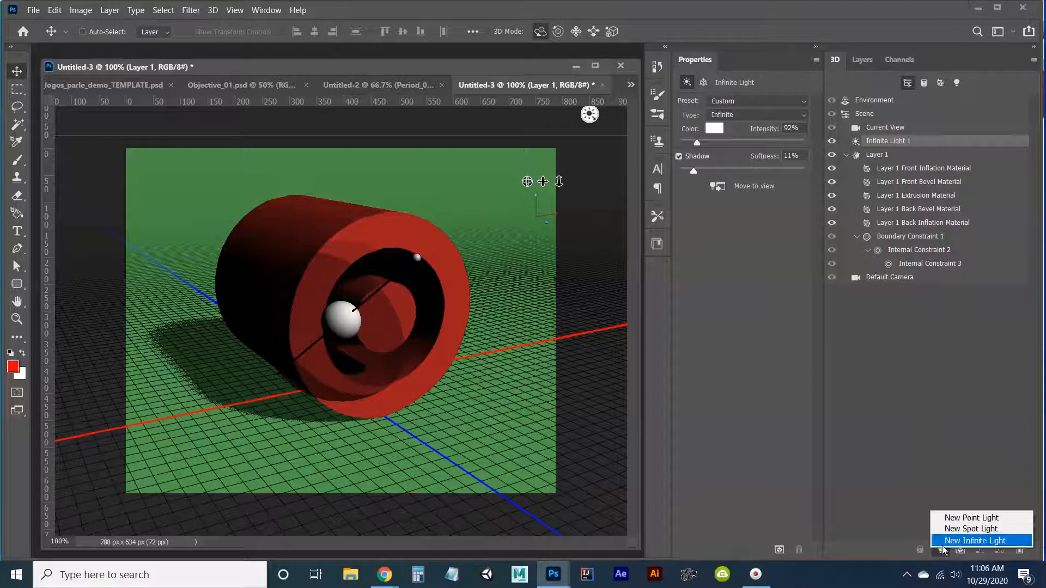
click(956, 524)
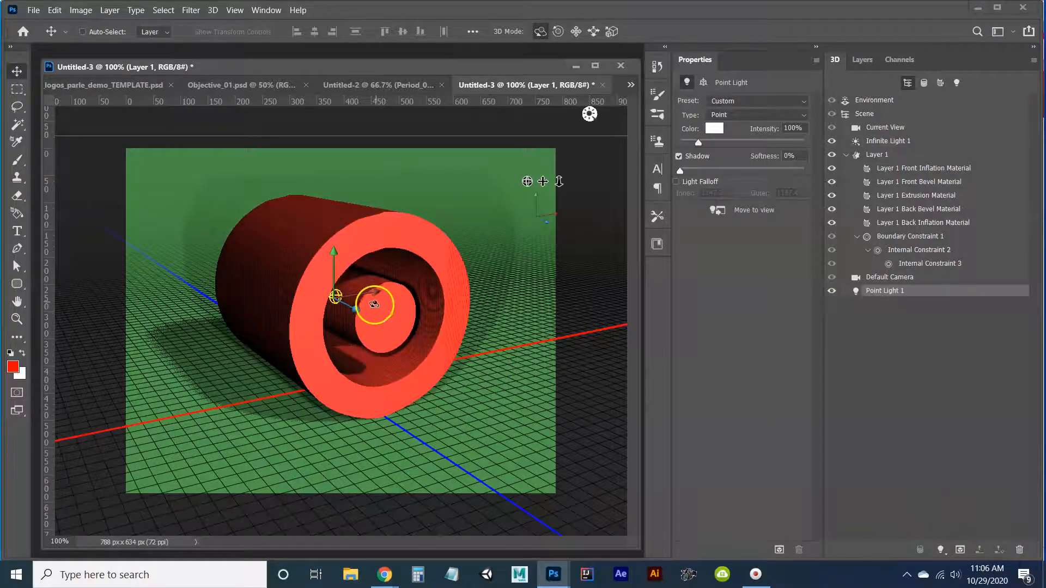
Move the point light back along Z and out to the logo's left so it lights the extruded side, and orbit the camera back toward the front.
mouse_move(527, 182)
mouse_down()
mouse_move(542, 498)
mouse_move(540, 174)
mouse_move(532, 182)
mouse_up()
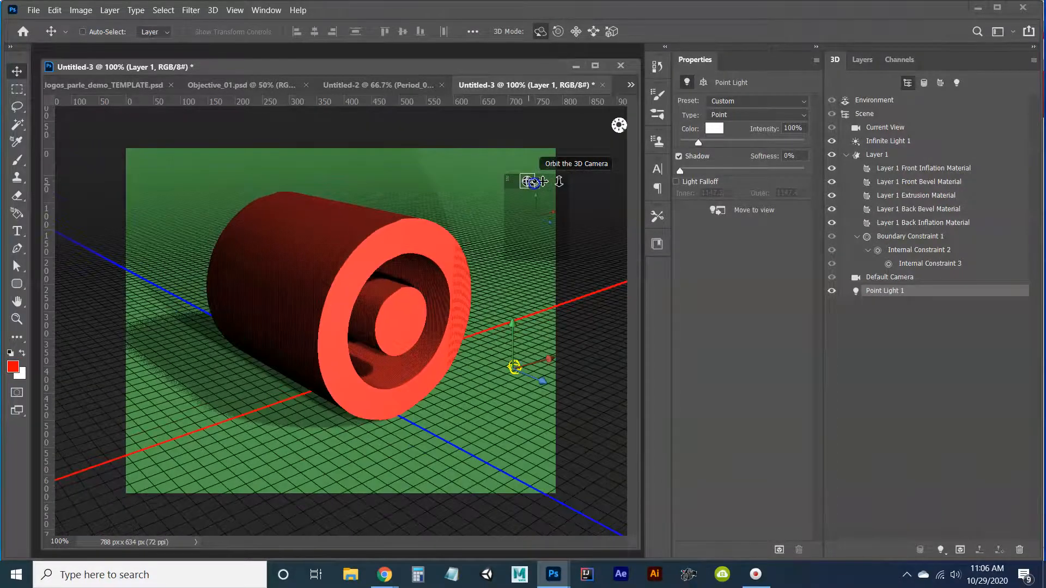
click(546, 364)
drag(545, 389, 390, 336)
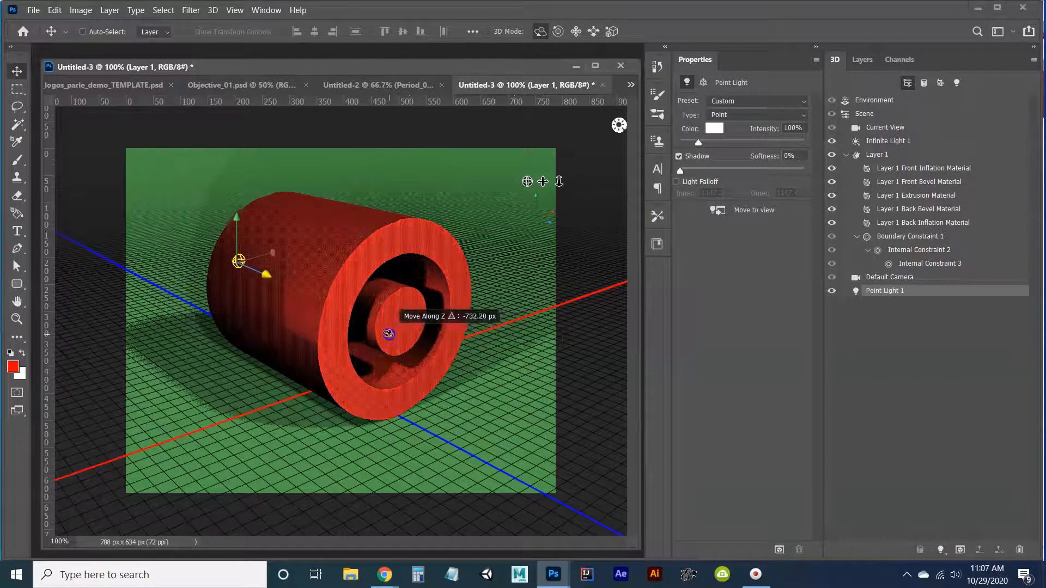
drag(528, 182, 507, 253)
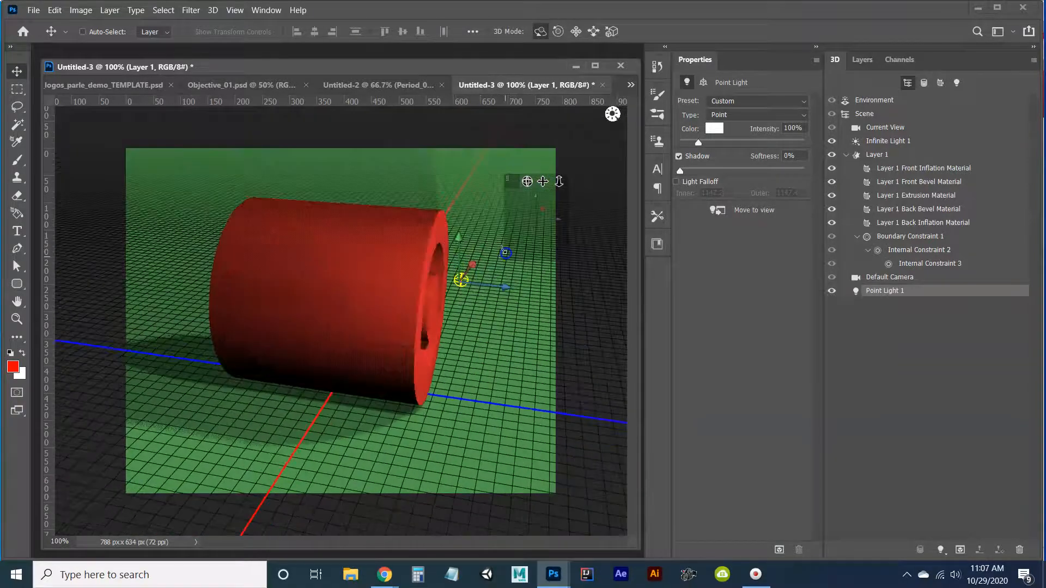
drag(504, 288, 411, 287)
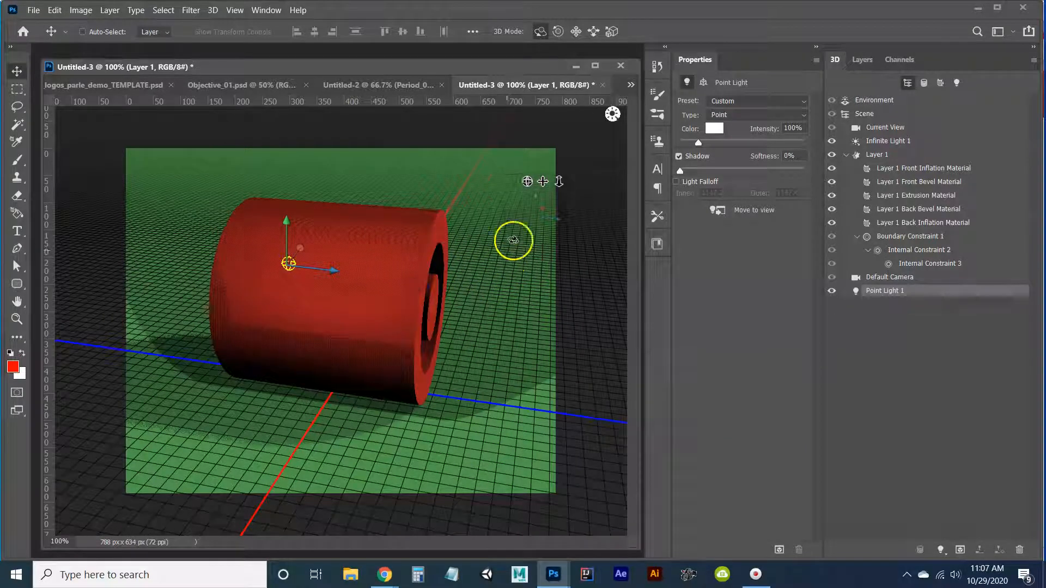
drag(531, 186, 508, 193)
drag(162, 241, 167, 265)
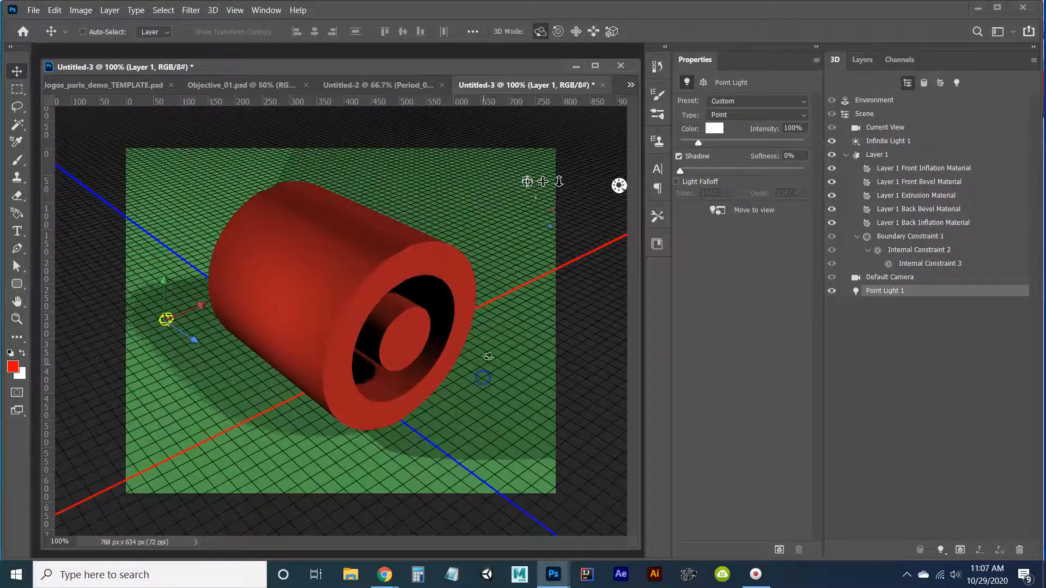
drag(527, 181, 527, 174)
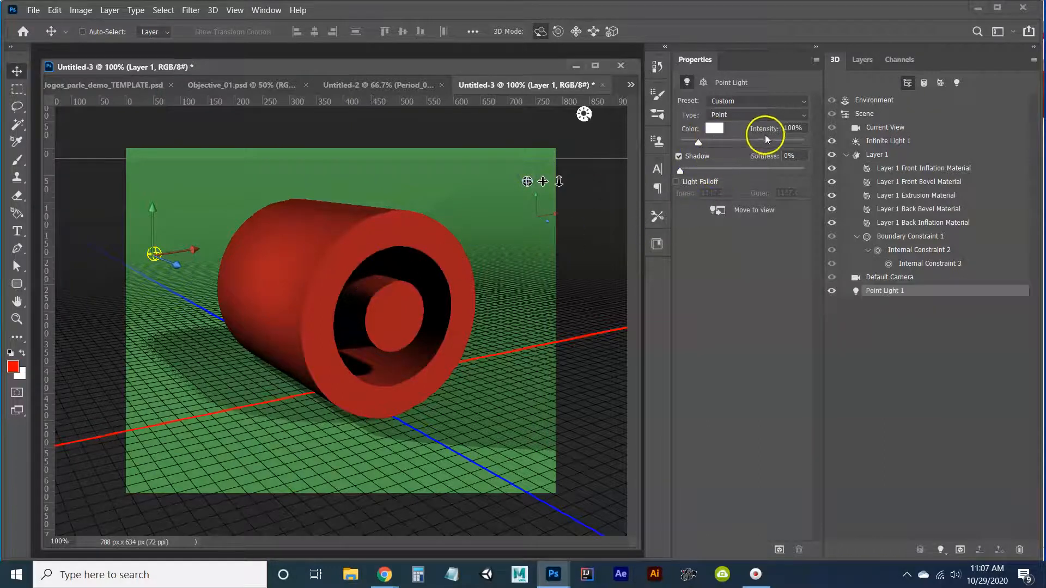
Set Point Light 1's intensity to 40% and disable its shadow.
click(786, 129)
text(40)
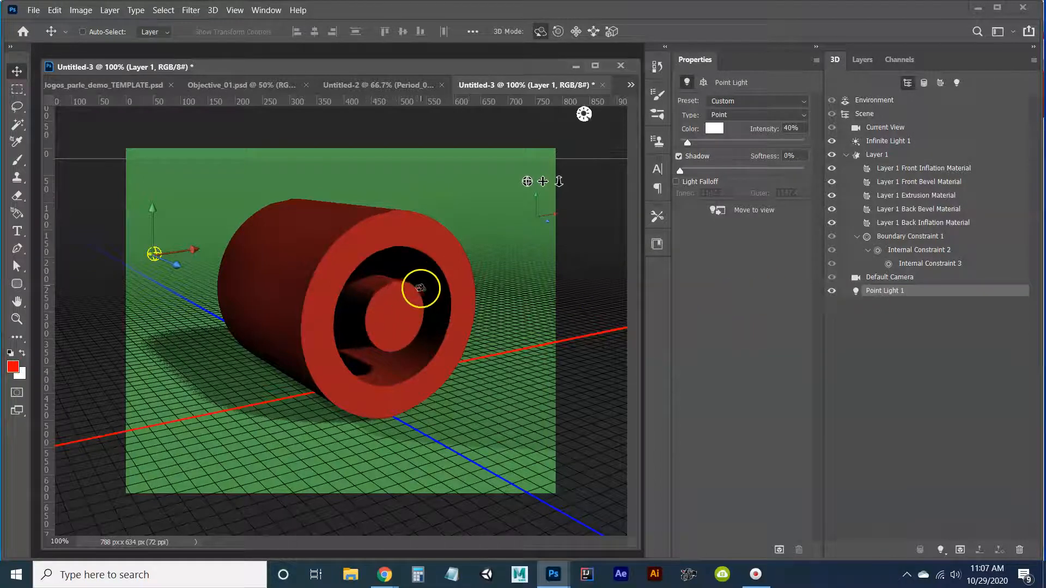
click(678, 157)
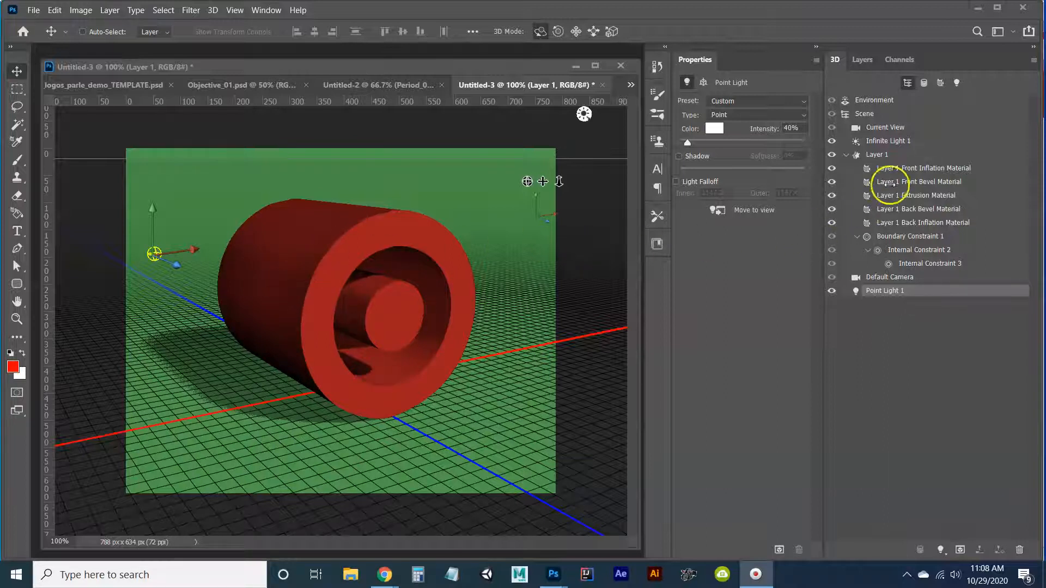
Reduce the Layer 1 mesh's extrusion depth to 201.46 px and render the scene.
click(890, 156)
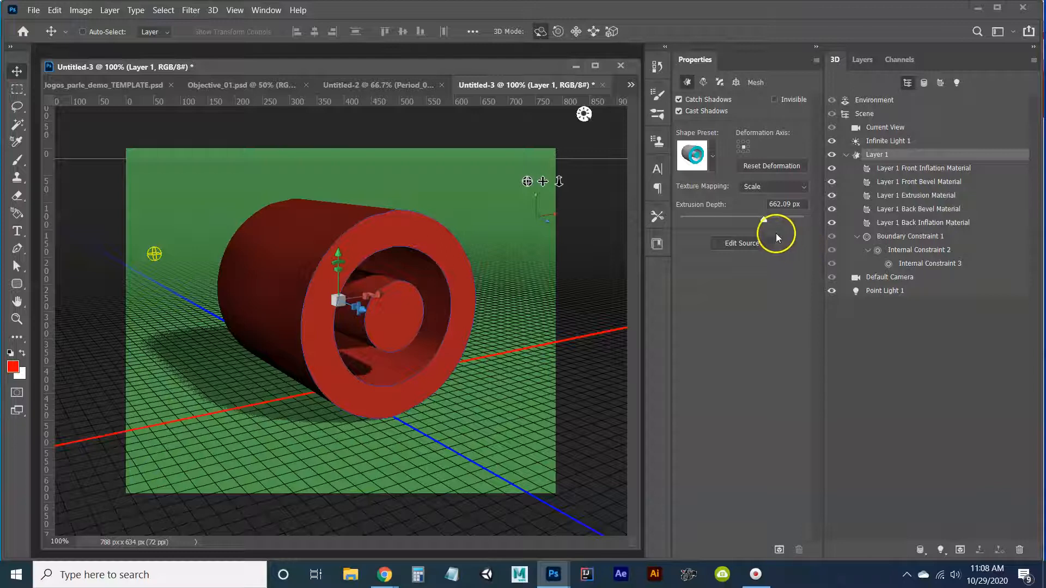
mouse_move(766, 219)
mouse_down()
mouse_move(732, 223)
mouse_move(750, 223)
mouse_up()
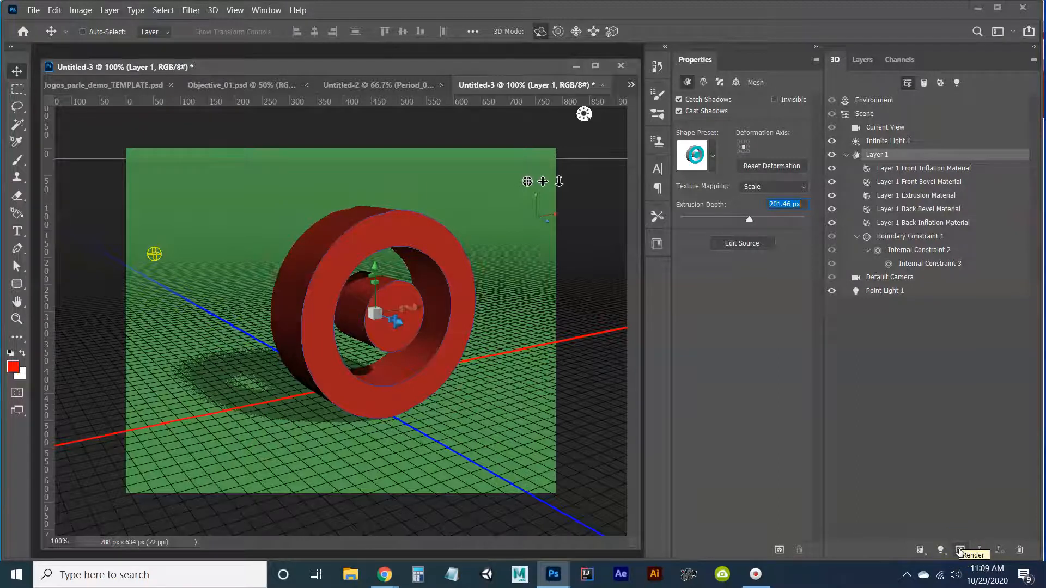
click(959, 551)
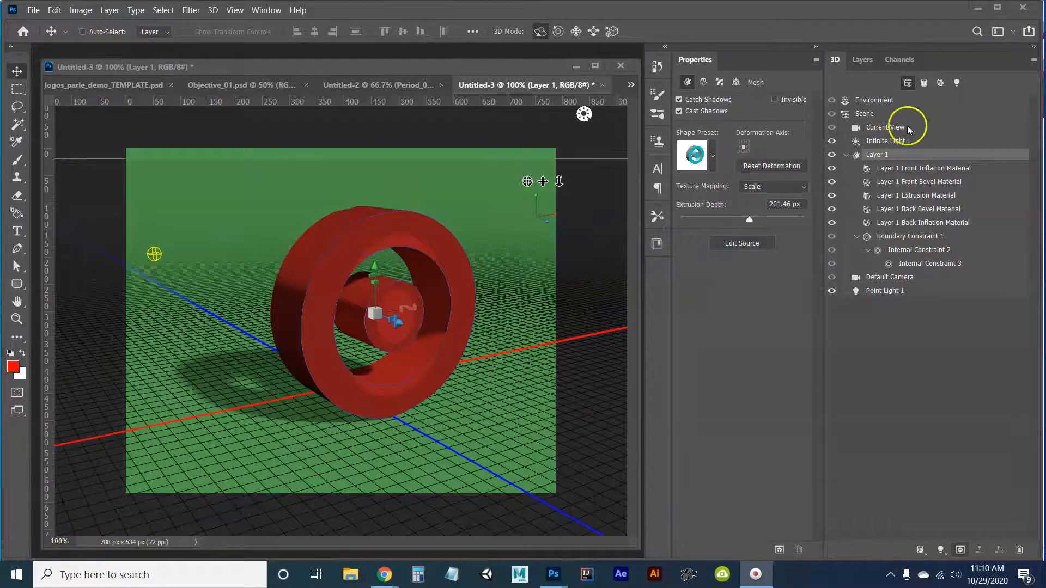
Rasterize the rendered 3D Layer 1 into a regular pixel layer.
click(864, 60)
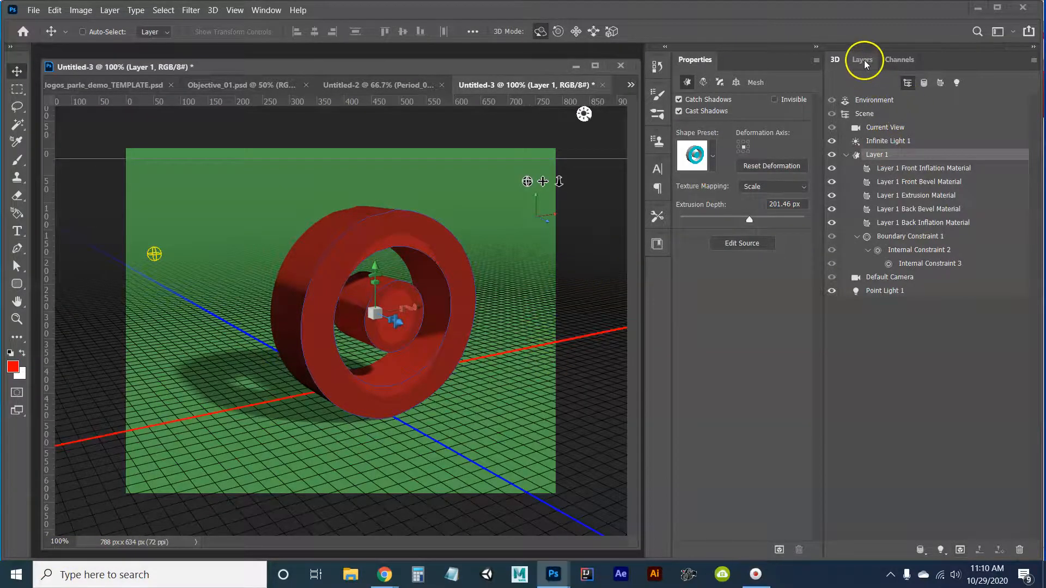
click(862, 62)
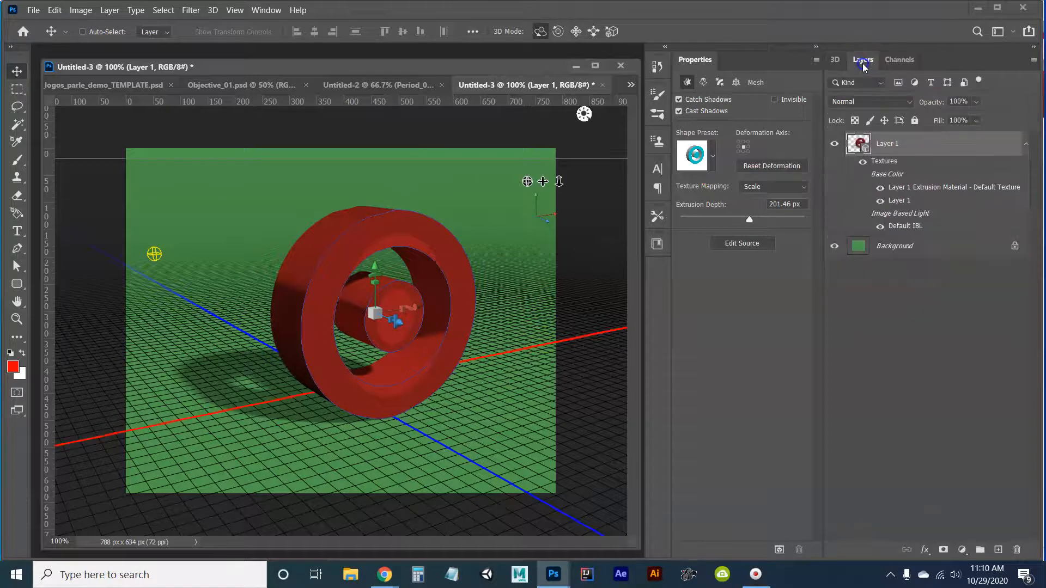
right_click(879, 146)
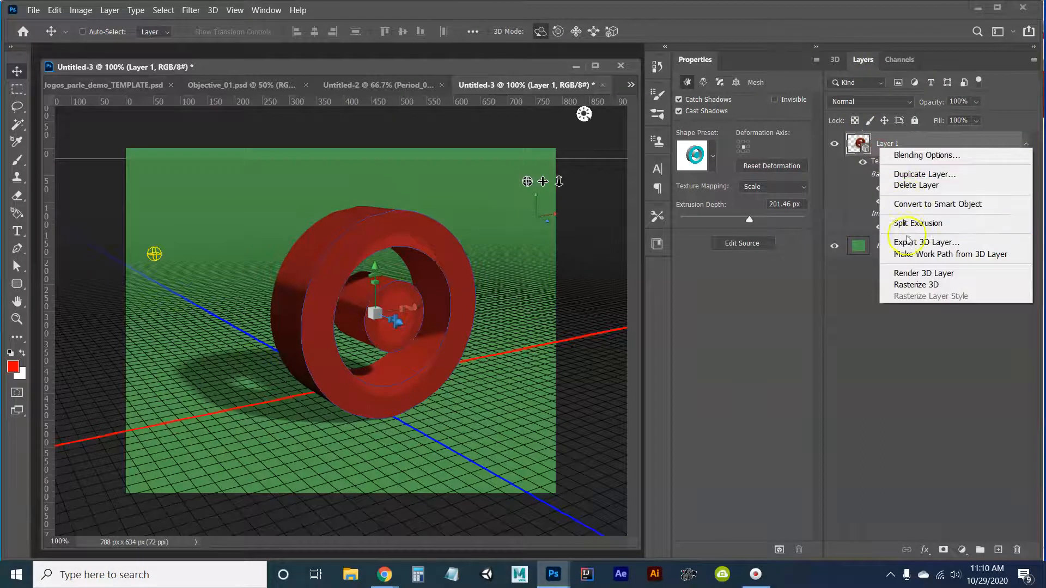
click(909, 285)
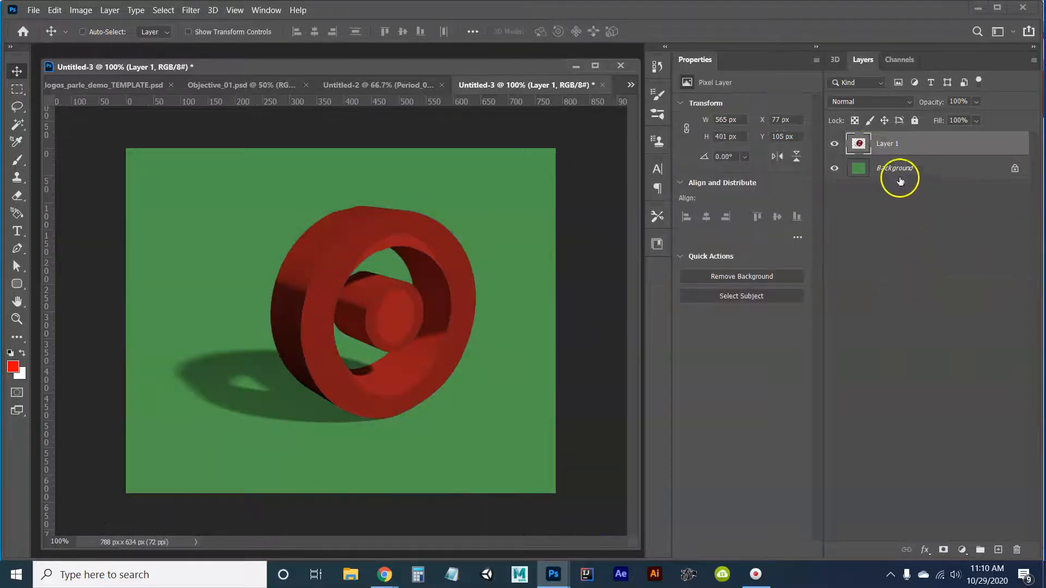
Move the rasterized logo slightly down and right to X 89 px, Y 134 px, and flatten the image.
drag(325, 318, 322, 340)
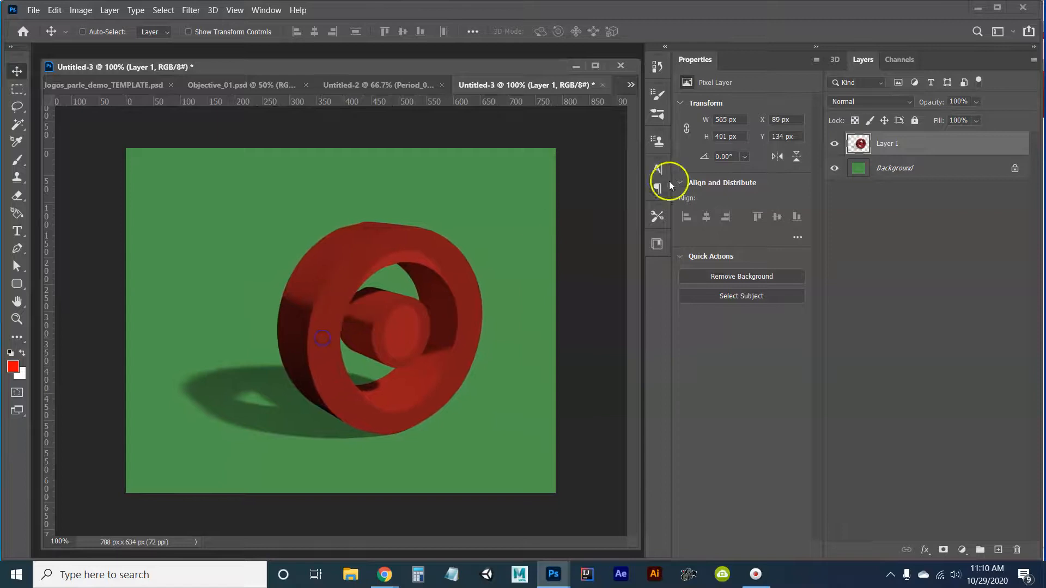
click(1034, 61)
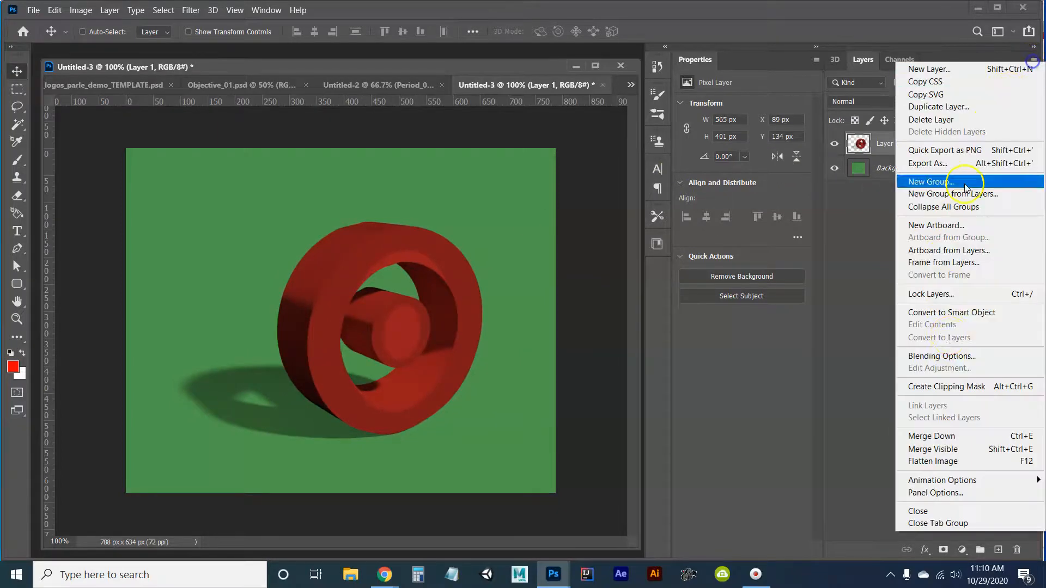
click(958, 463)
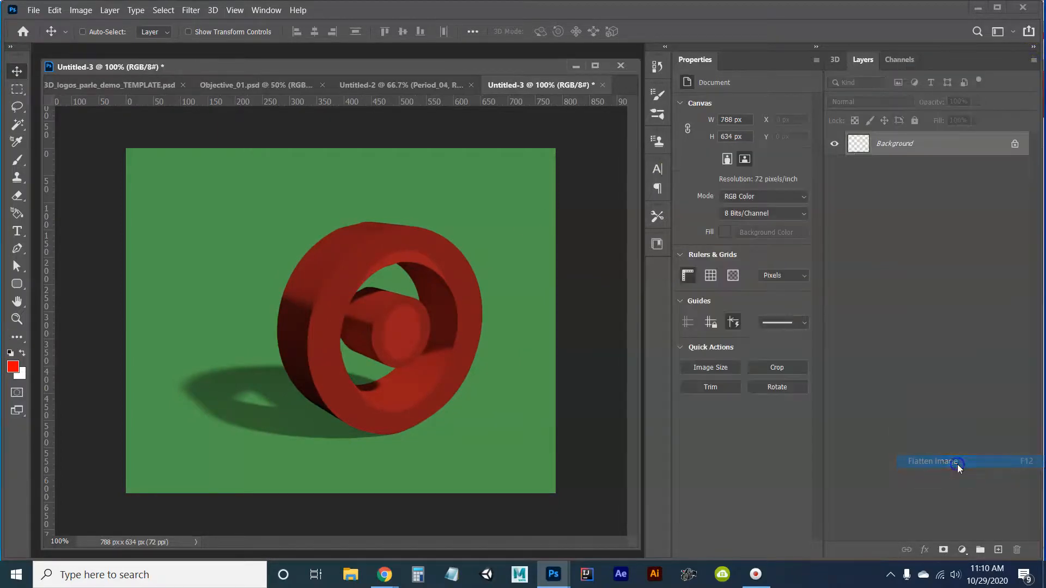